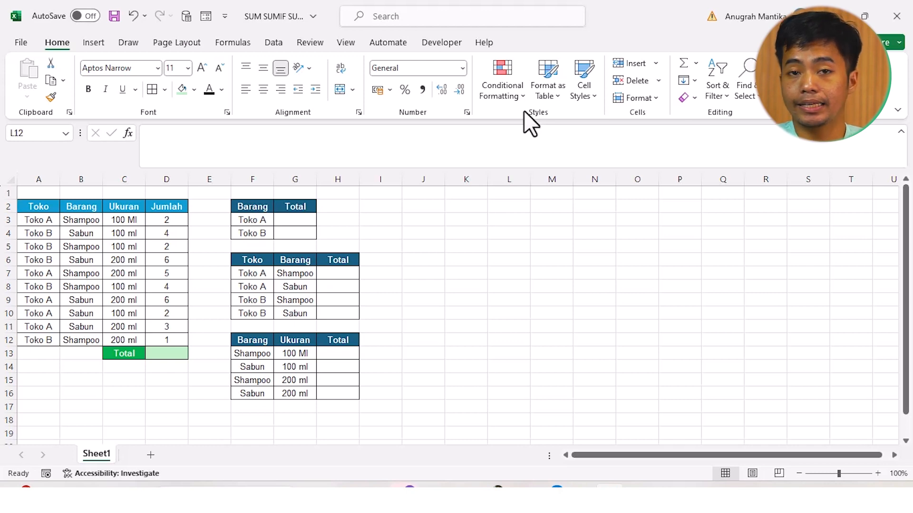
Begin a SUM formula in the Total cell D13 below the Jumlah column
{"action": "left_click", "coordinate": [166, 353]}
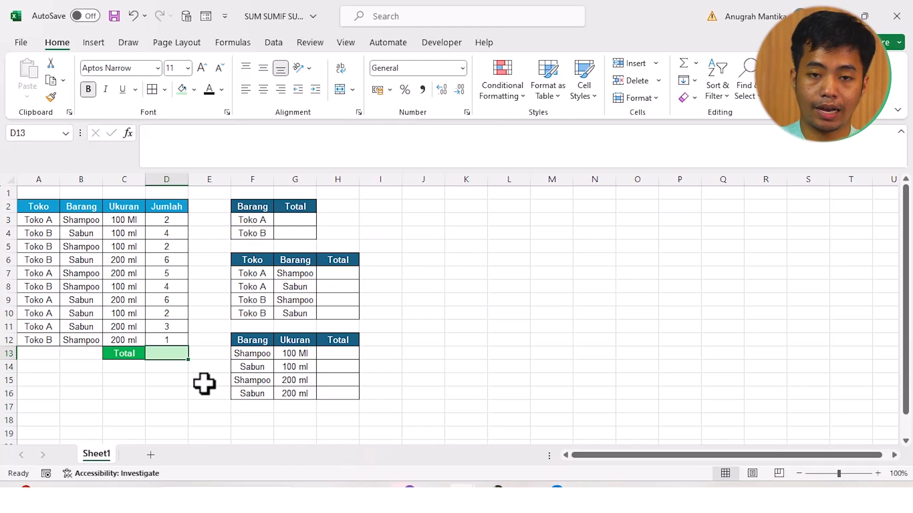
{"action": "type", "text": "="}
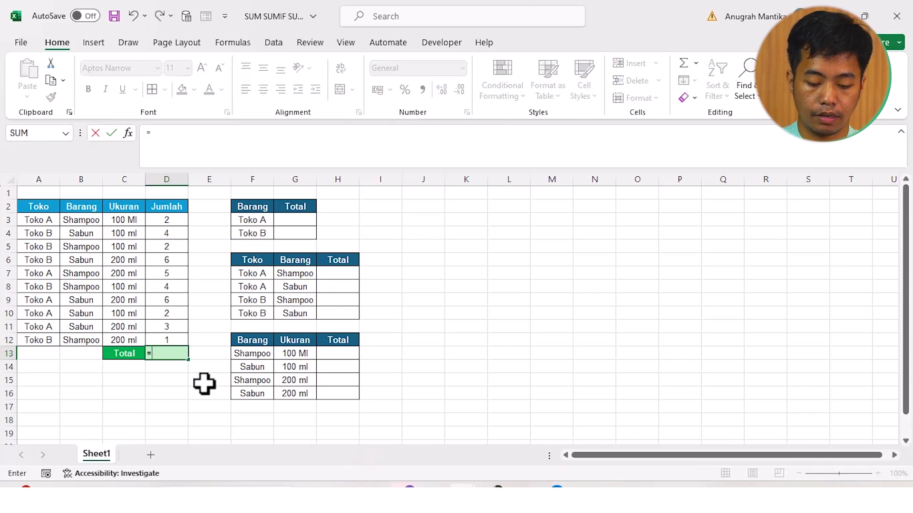
{"action": "type", "text": "sum"}
{"action": "key", "text": "Tab"}
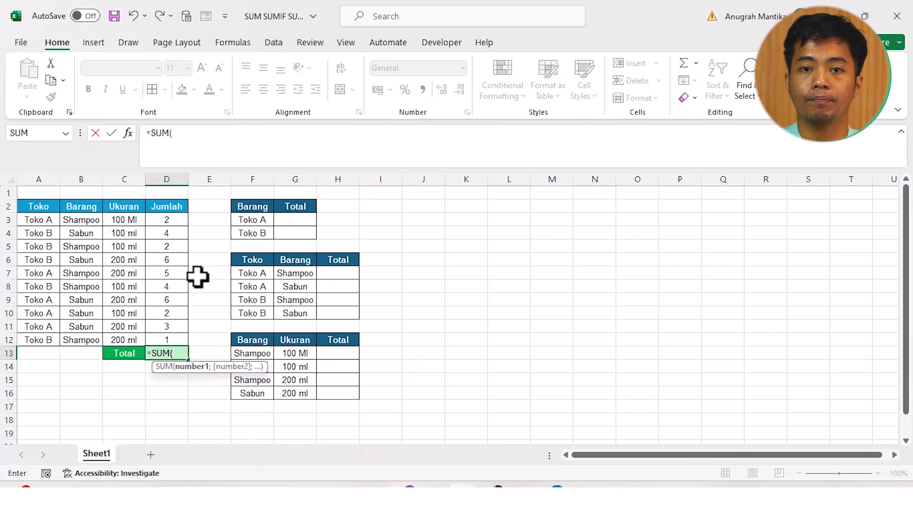
{"action": "left_click", "coordinate": [159, 221]}
{"action": "type", "text": ";"}
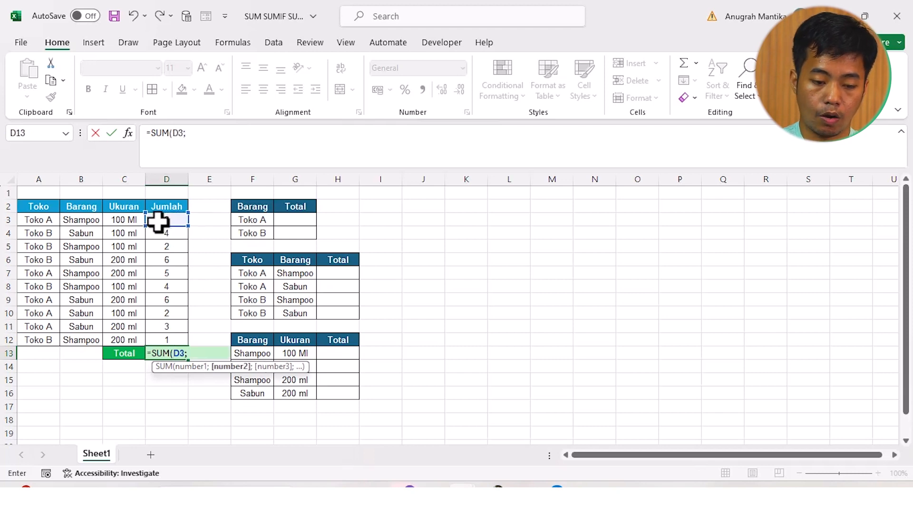
{"action": "left_click", "coordinate": [170, 246]}
{"action": "type", "text": ";"}
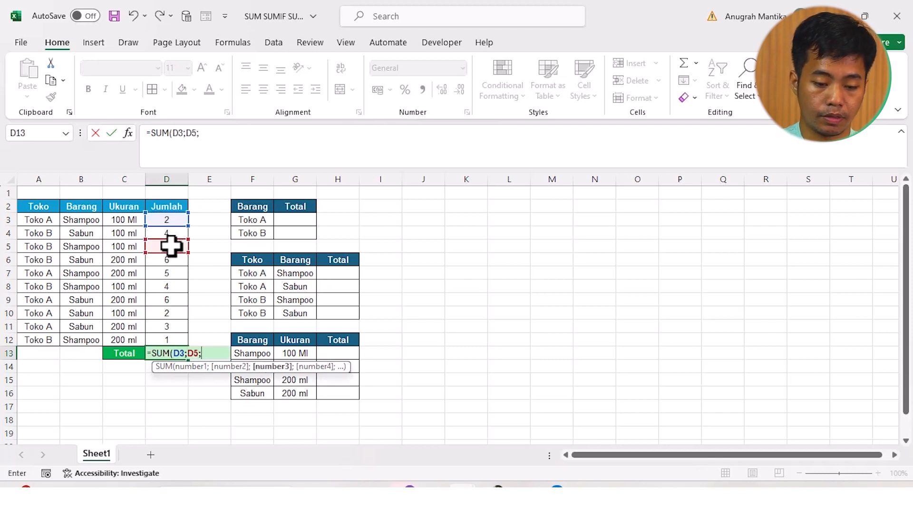
{"action": "left_click", "coordinate": [167, 279]}
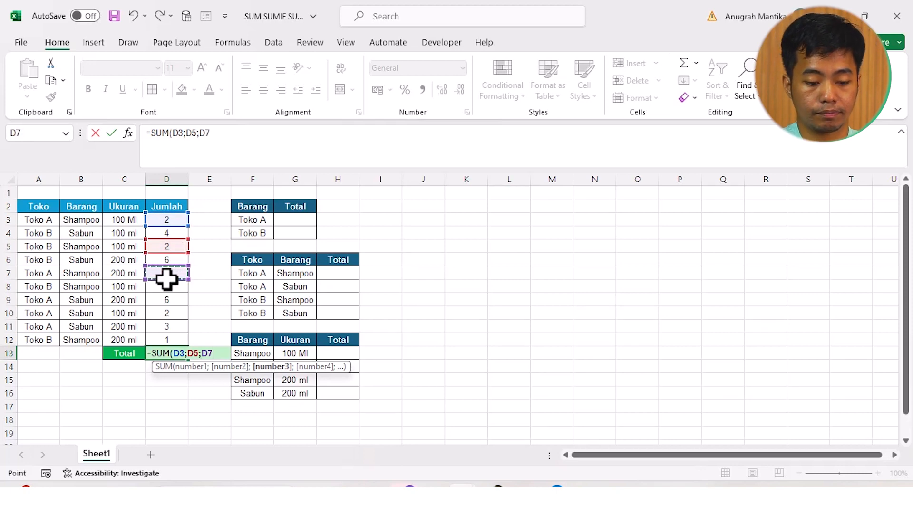
{"action": "type", "text": ";"}
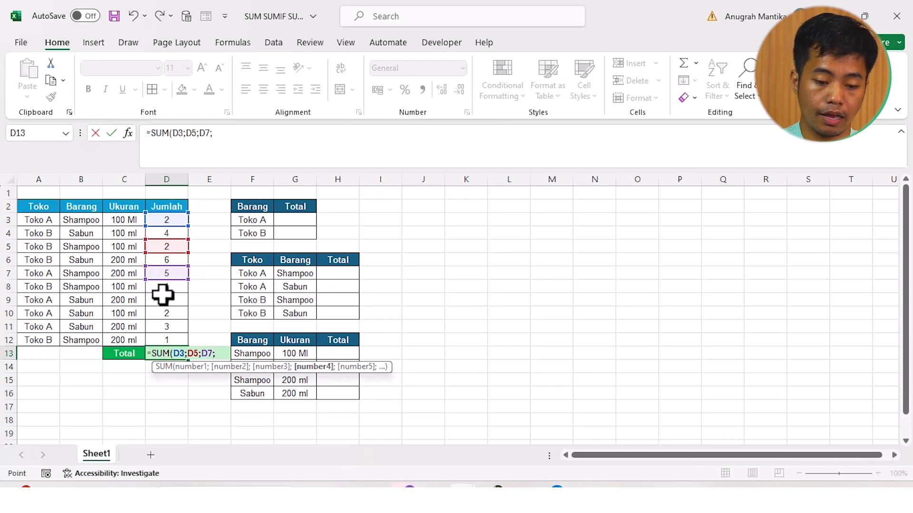
{"action": "left_click", "coordinate": [162, 295]}
{"action": "key", "text": "BackSpace"}
{"action": "key", "text": "BackSpace"}
{"action": "key", "text": "BackSpace"}
{"action": "key", "text": "BackSpace"}
{"action": "key", "text": "BackSpace"}
{"action": "key", "text": "BackSpace"}
{"action": "key", "text": "BackSpace"}
{"action": "key", "text": "BackSpace"}
{"action": "key", "text": "BackSpace"}
{"action": "key", "text": "BackSpace"}
{"action": "key", "text": "BackSpace"}
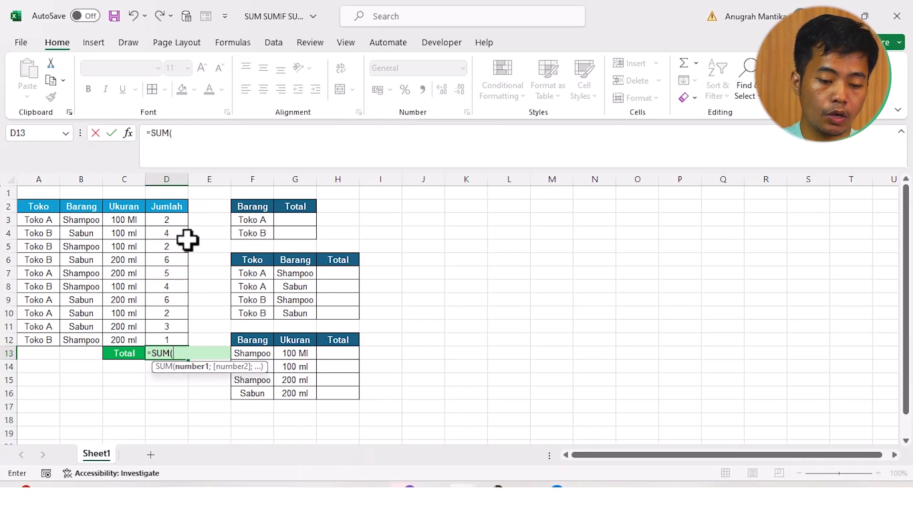
Complete the SUM formula in D13 with the Jumlah range D3:D12
{"action": "left_click_drag", "start_coordinate": [165, 222], "coordinate": [181, 336]}
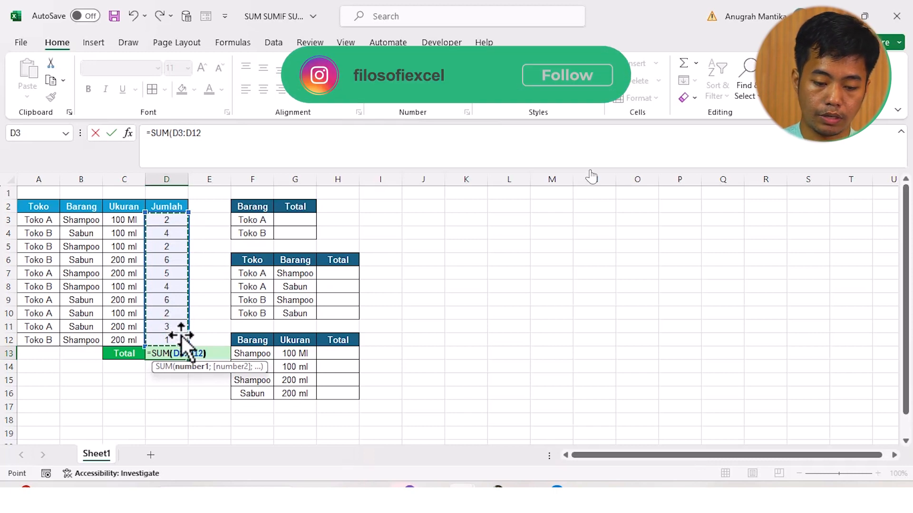
{"action": "key", "text": "Return"}
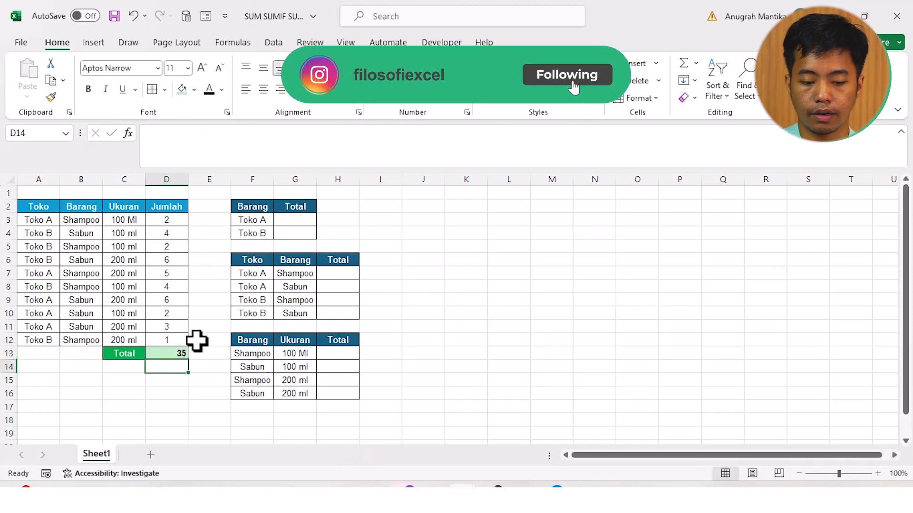
{"action": "left_click", "coordinate": [195, 341]}
{"action": "left_click", "coordinate": [422, 269]}
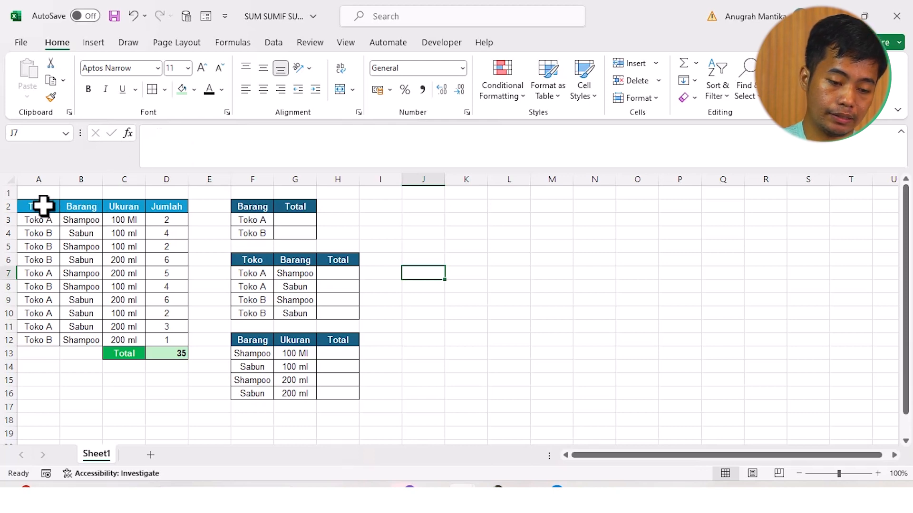
{"action": "left_click_drag", "start_coordinate": [44, 206], "coordinate": [48, 339]}
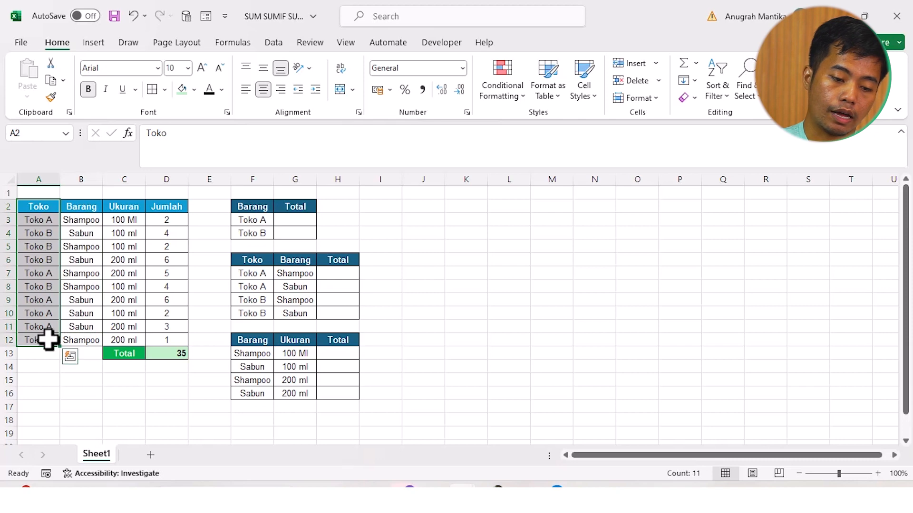
{"action": "left_click", "coordinate": [139, 265]}
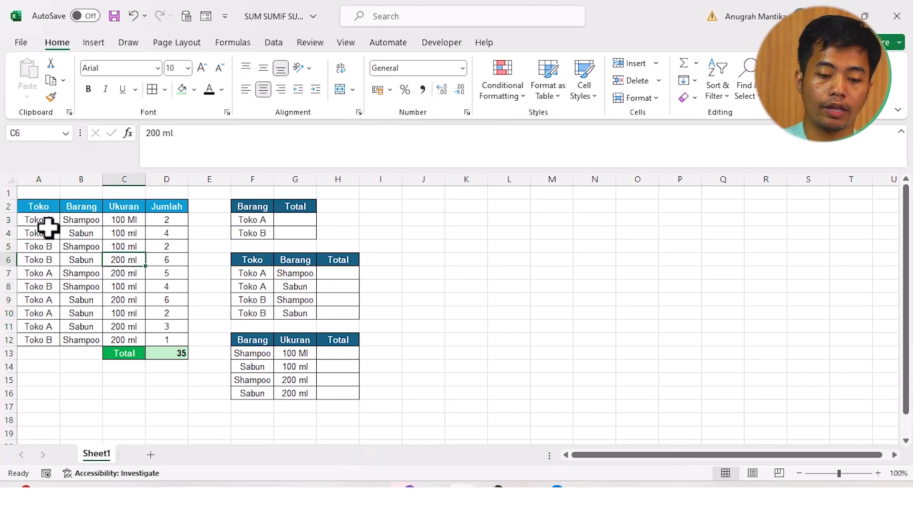
Begin a SUMIF formula in G3 with the Toko range A3:A12 and F3 as the criterion
{"action": "left_click", "coordinate": [288, 220]}
{"action": "type", "text": "=sumif"}
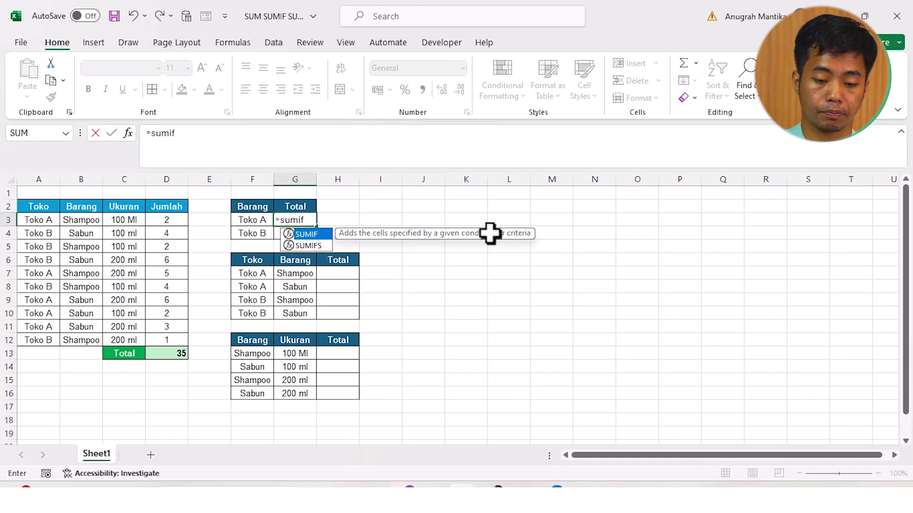
{"action": "key", "text": "Tab"}
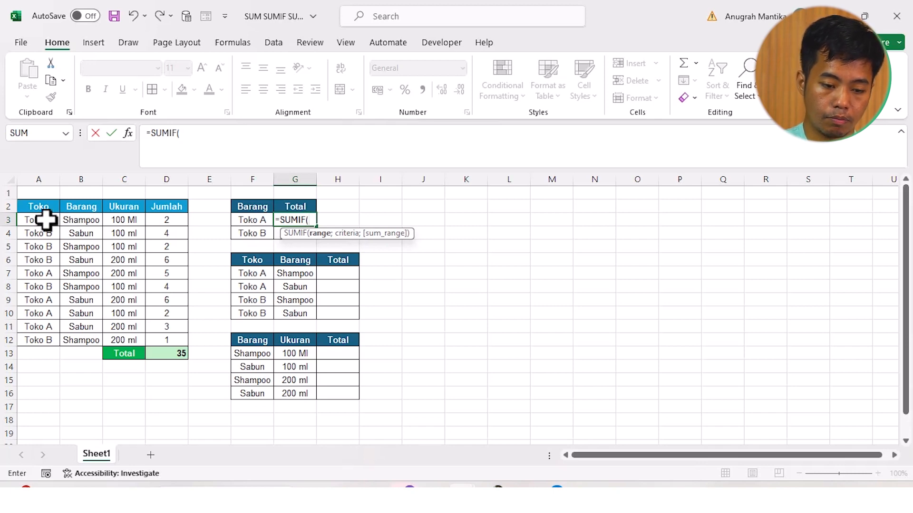
{"action": "left_click_drag", "start_coordinate": [46, 220], "coordinate": [43, 340]}
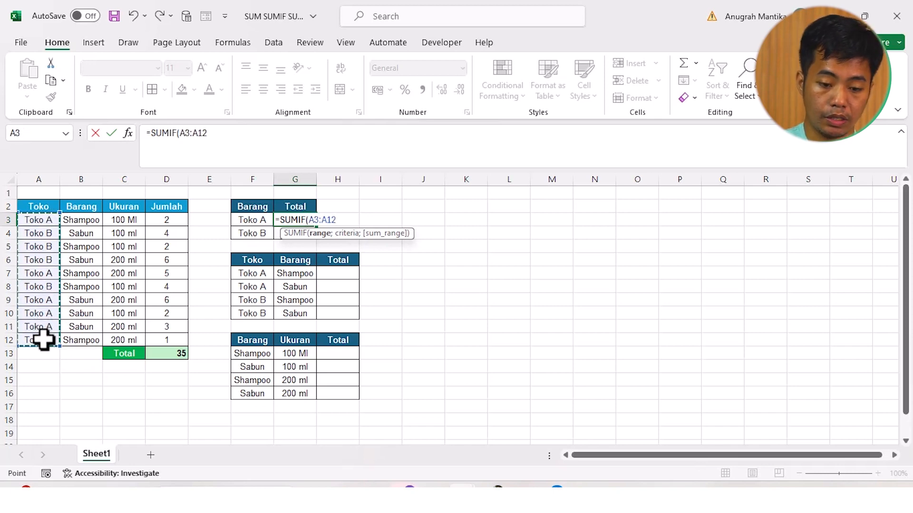
{"action": "type", "text": ";"}
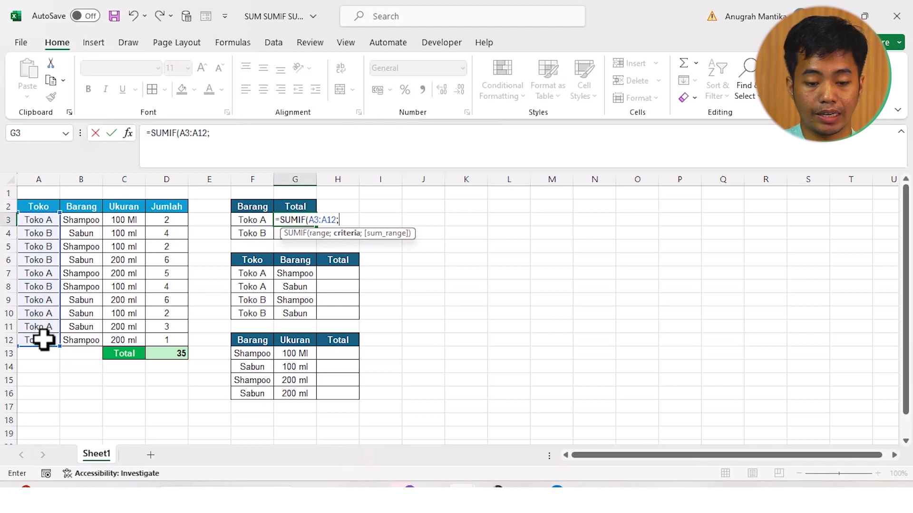
{"action": "left_click", "coordinate": [255, 223]}
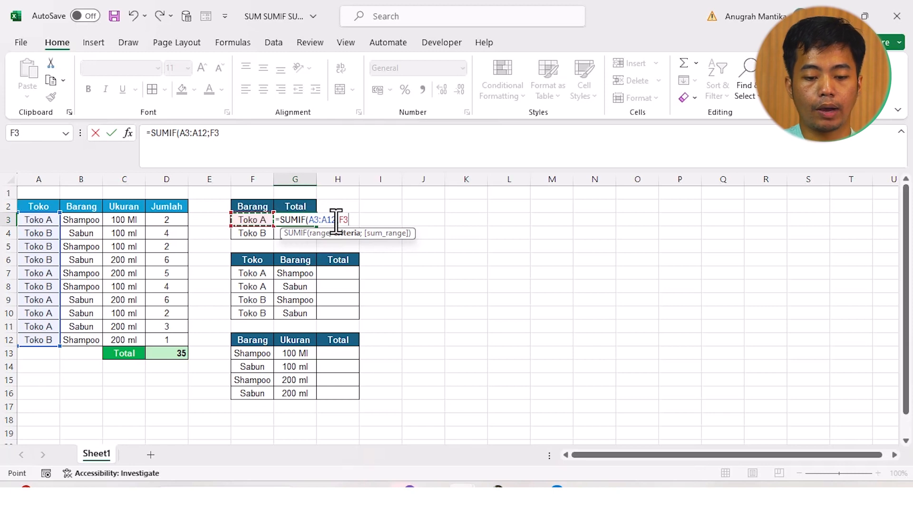
Make the criteria range in the G3 formula absolute as $A$3:$A$12
{"action": "left_click", "coordinate": [337, 220]}
{"action": "key", "text": "F4"}
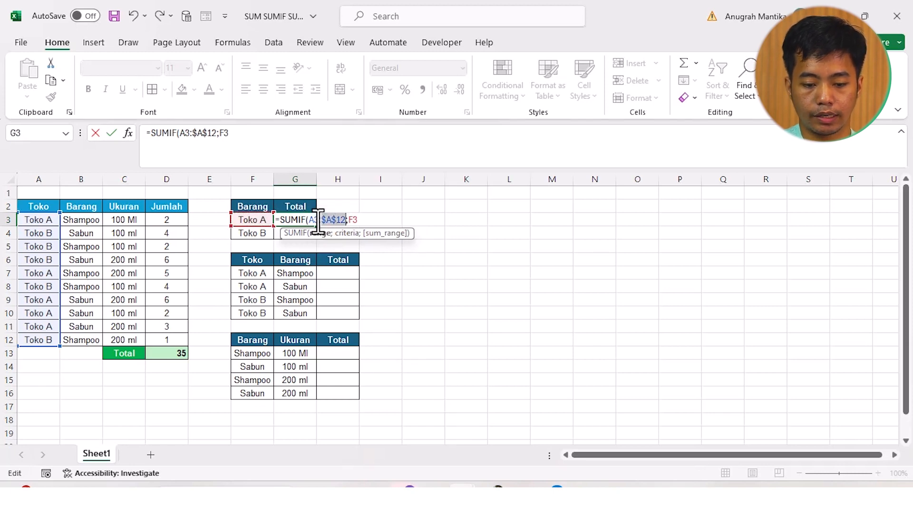
{"action": "left_click", "coordinate": [318, 219]}
{"action": "key", "text": "F4"}
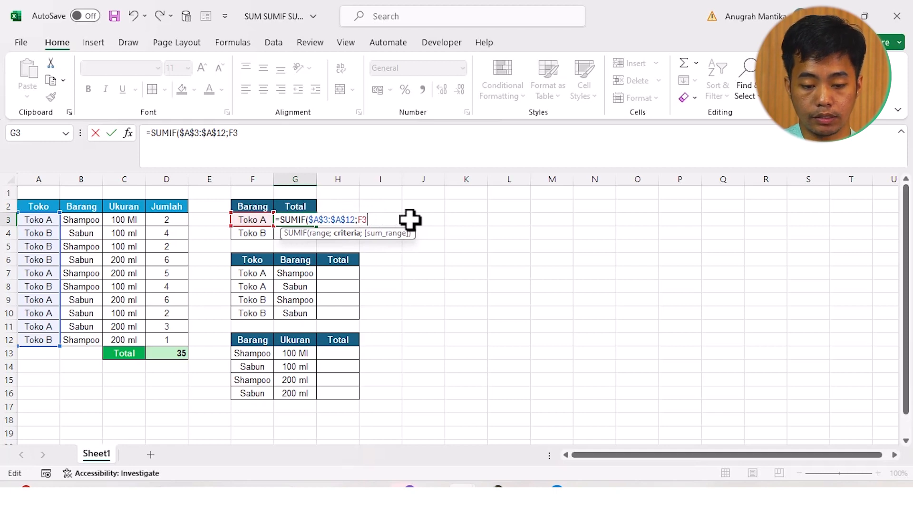
Finish the SUMIF formula in G3 with the absolute sum range $D$3:$D$12
{"action": "type", "text": ";"}
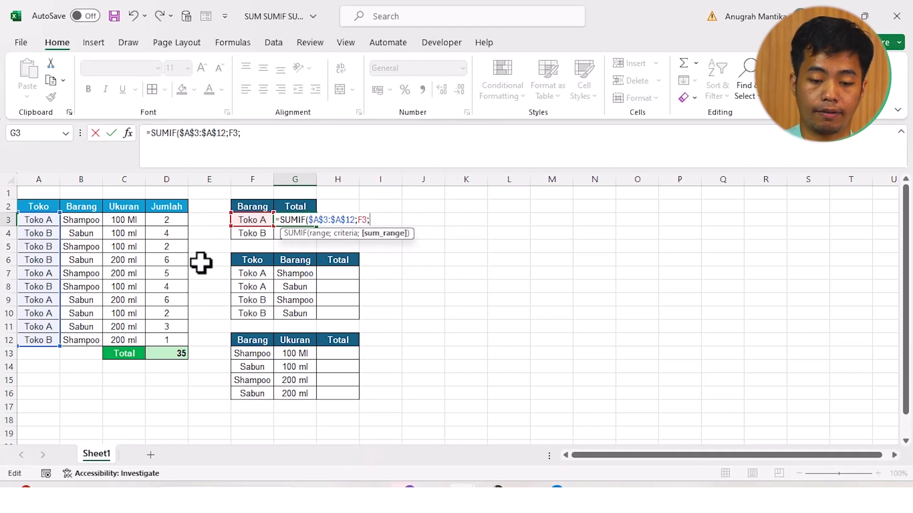
{"action": "left_click_drag", "start_coordinate": [169, 219], "coordinate": [185, 340]}
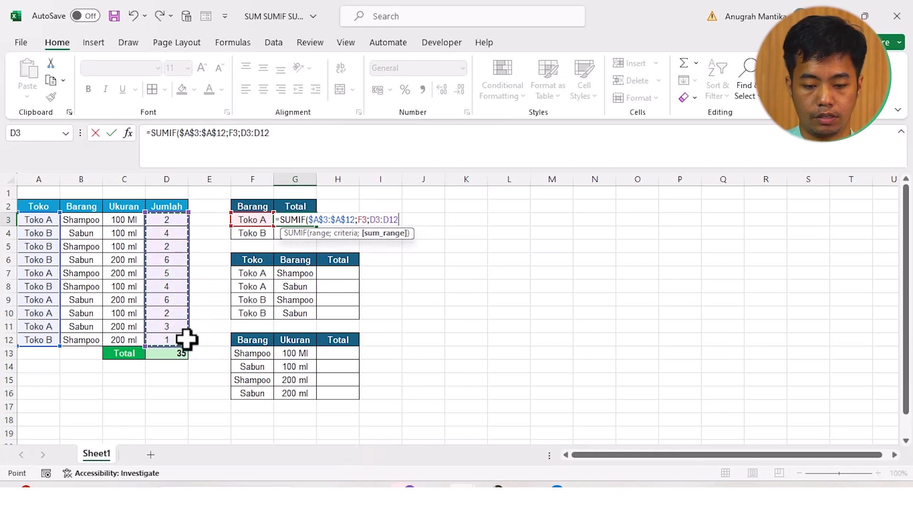
{"action": "key", "text": "F4"}
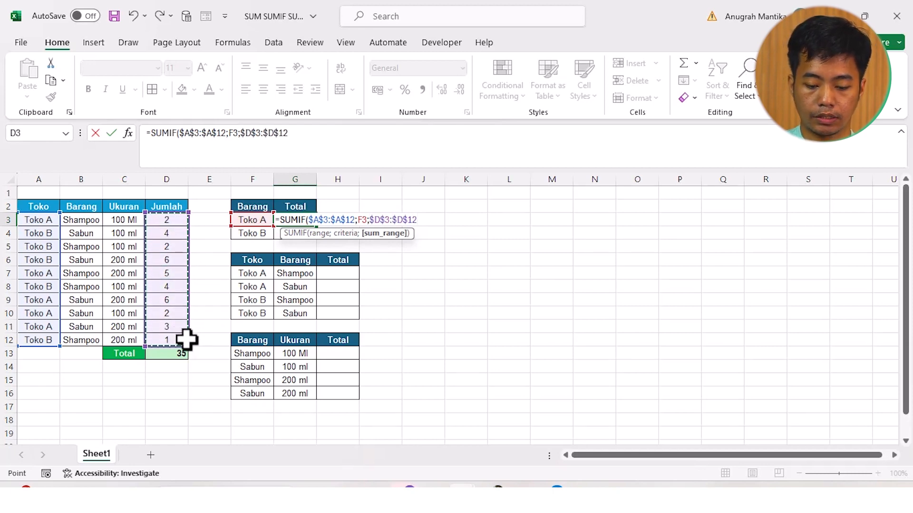
{"action": "type", "text": ")"}
{"action": "key", "text": "Return"}
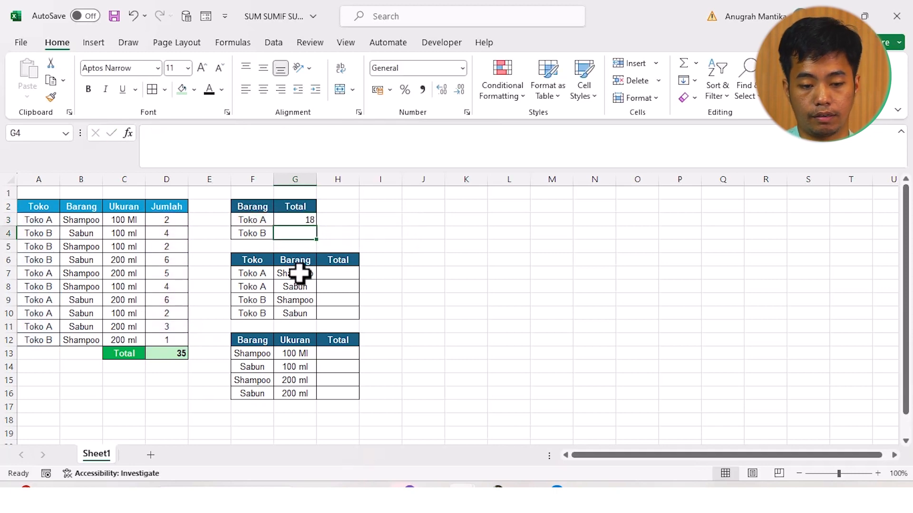
Fill the SUMIF formula from G3 down to G4 for Toko B
{"action": "left_click", "coordinate": [302, 221]}
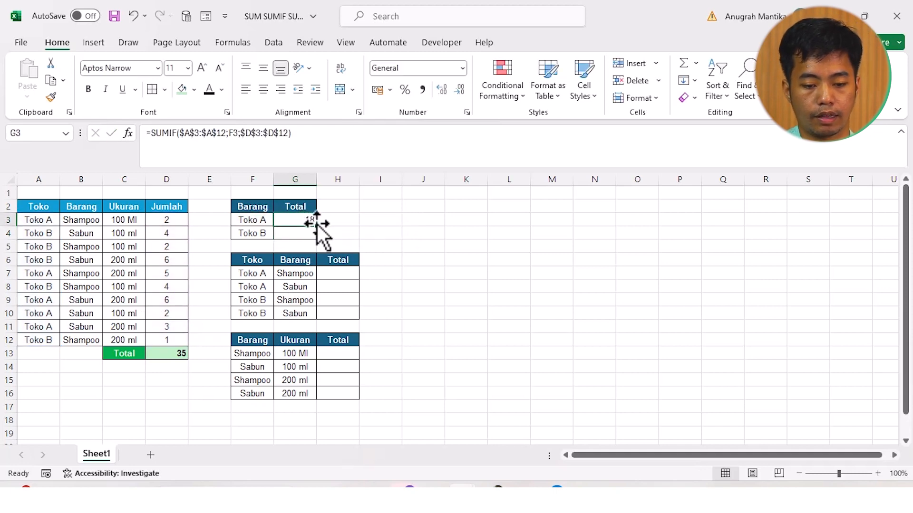
{"action": "mouse_move", "coordinate": [317, 228]}
{"action": "left_mouse_down"}
{"action": "mouse_move", "coordinate": [320, 239]}
{"action": "mouse_move", "coordinate": [306, 233]}
{"action": "left_mouse_up"}
{"action": "left_click", "coordinate": [377, 231]}
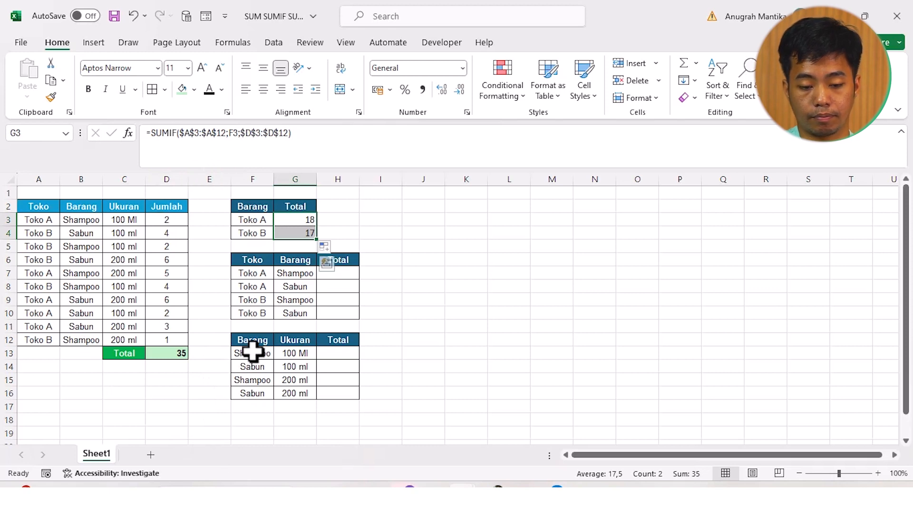
{"action": "left_click", "coordinate": [440, 274]}
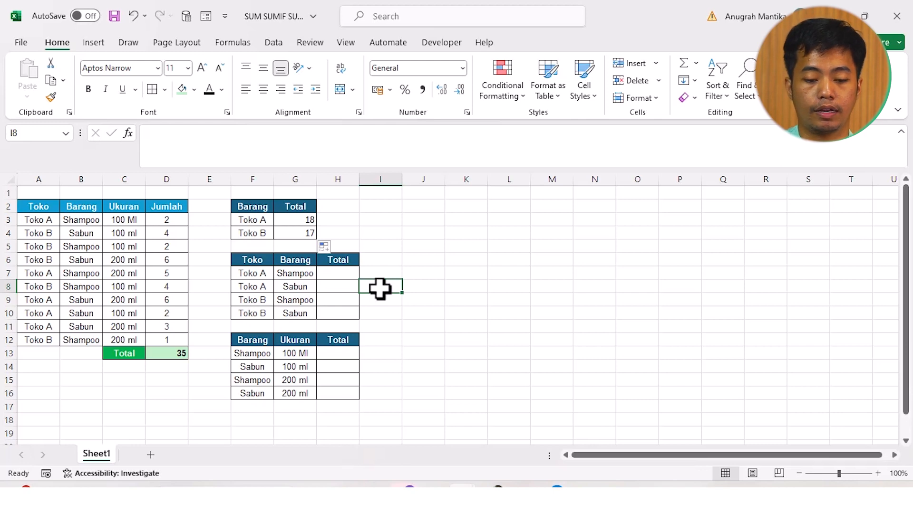
{"action": "left_click_drag", "start_coordinate": [251, 259], "coordinate": [346, 314]}
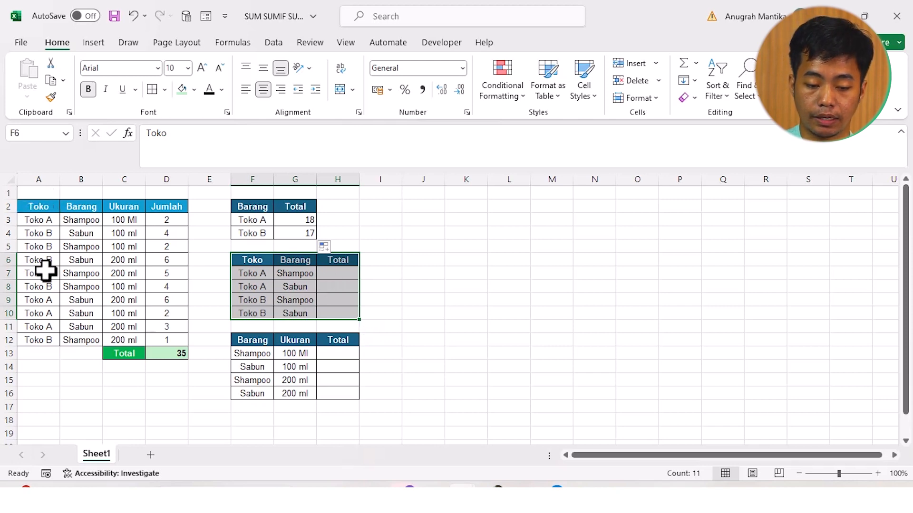
{"action": "left_click", "coordinate": [339, 308]}
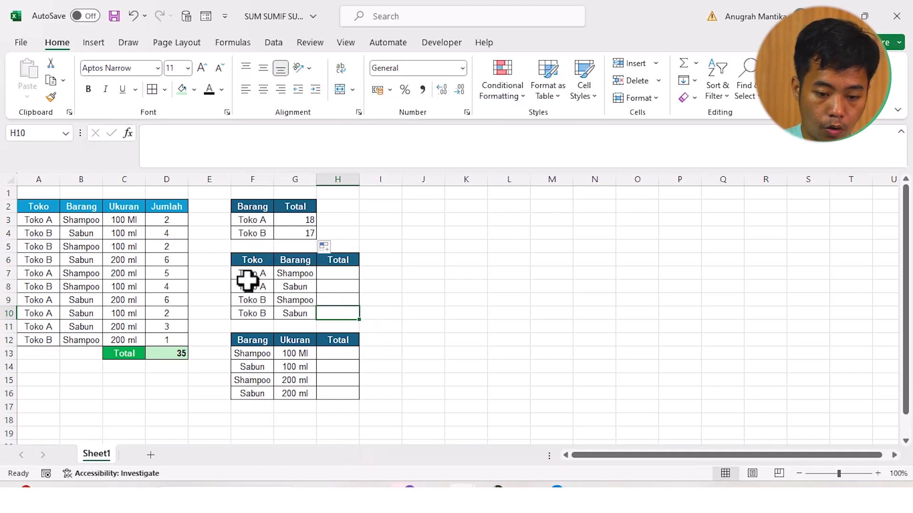
Begin a SUMIFS formula in H7 with the Jumlah values D3:D12 as the sum range
{"action": "left_click", "coordinate": [339, 274]}
{"action": "type", "text": "="}
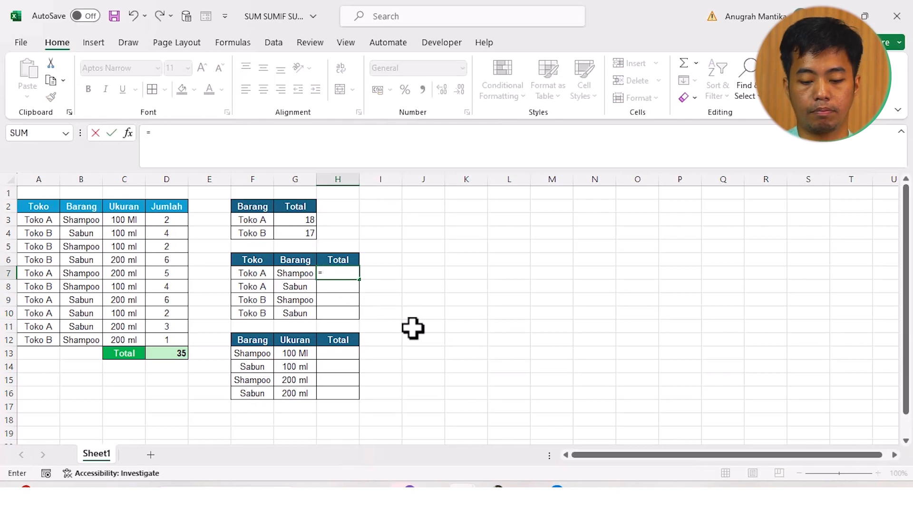
{"action": "type", "text": "sumifs"}
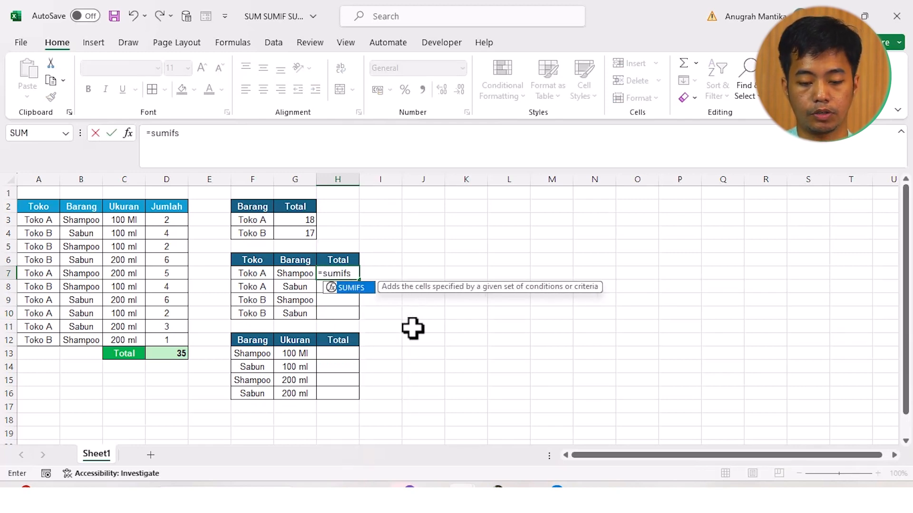
{"action": "key", "text": "Tab"}
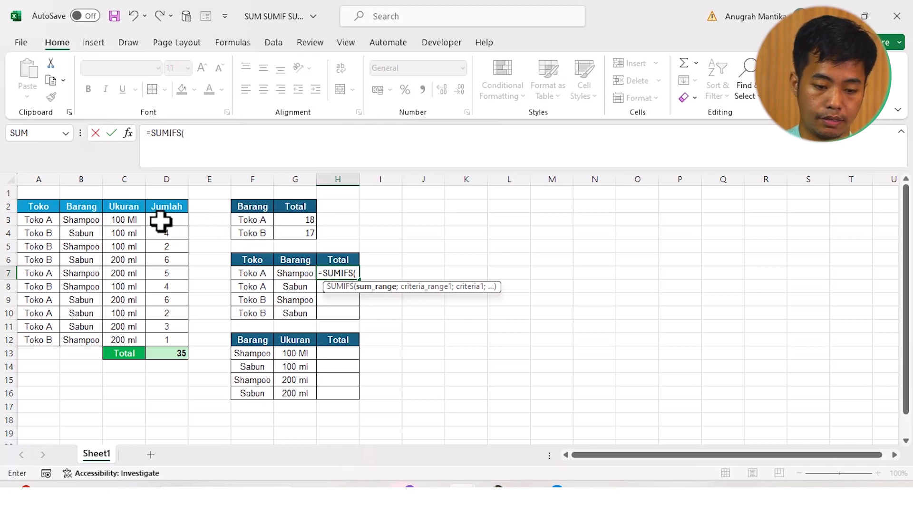
{"action": "left_click_drag", "start_coordinate": [160, 221], "coordinate": [167, 342]}
{"action": "type", "text": ";"}
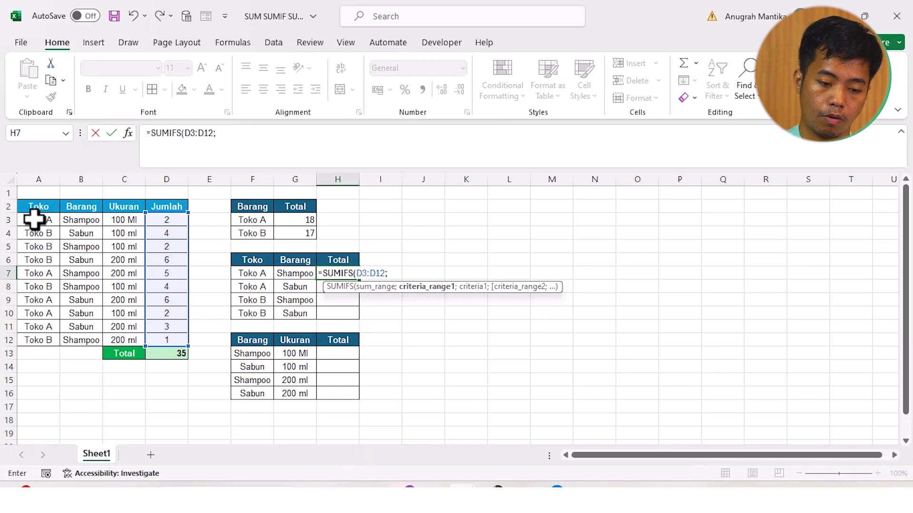
Add the criteria pairs to the H7 formula: Toko range A3:A12 with F7, and Barang range B3:B12 with G7
{"action": "left_click_drag", "start_coordinate": [39, 220], "coordinate": [42, 338]}
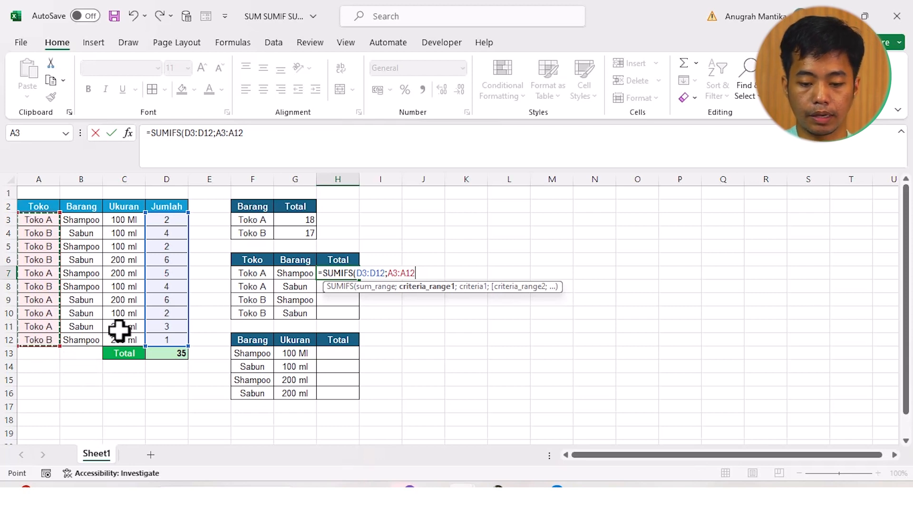
{"action": "type", "text": ";"}
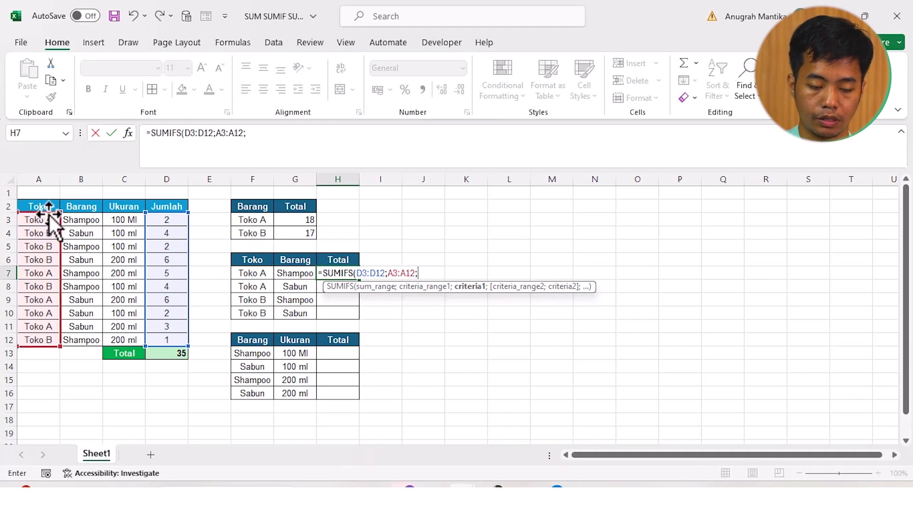
{"action": "left_click", "coordinate": [251, 272]}
{"action": "type", "text": ";"}
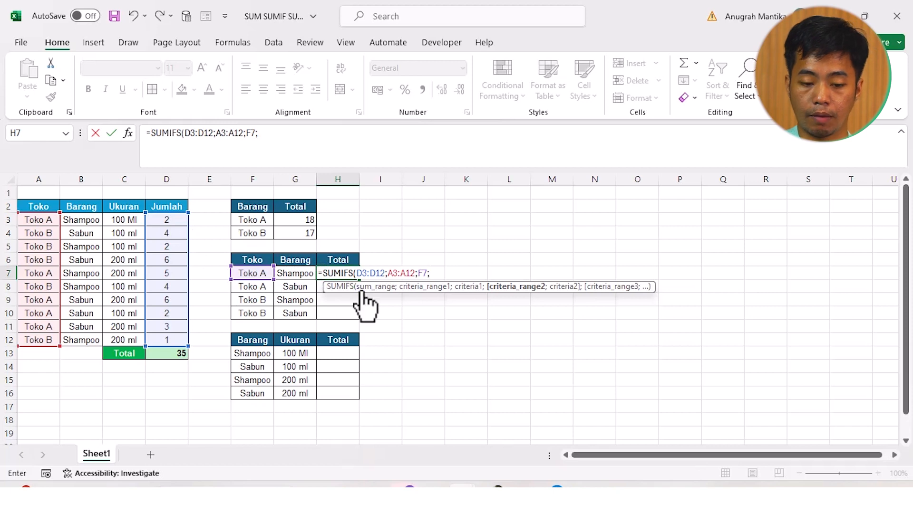
{"action": "left_click_drag", "start_coordinate": [89, 221], "coordinate": [83, 341]}
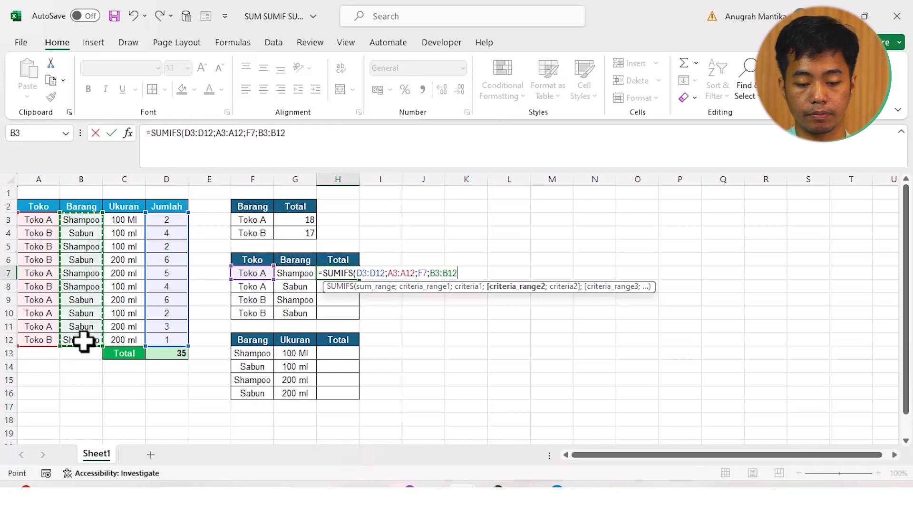
{"action": "type", "text": ";"}
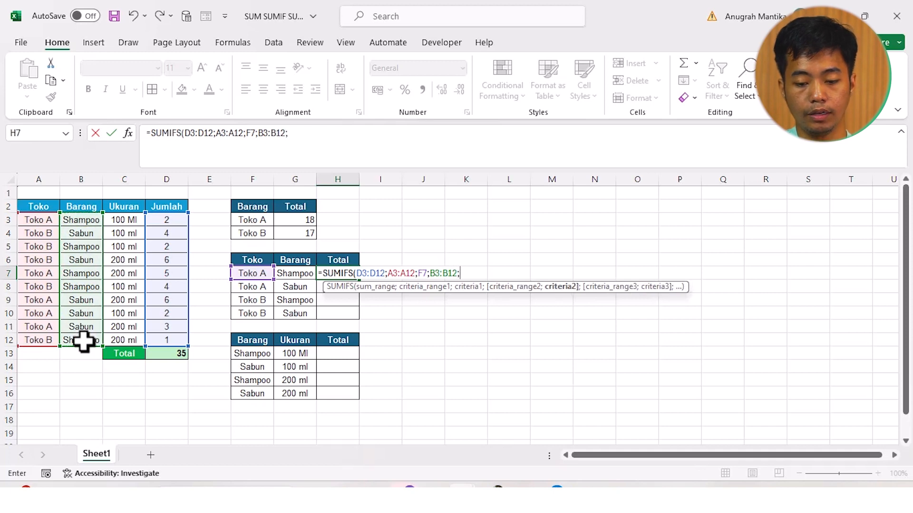
{"action": "left_click", "coordinate": [298, 273]}
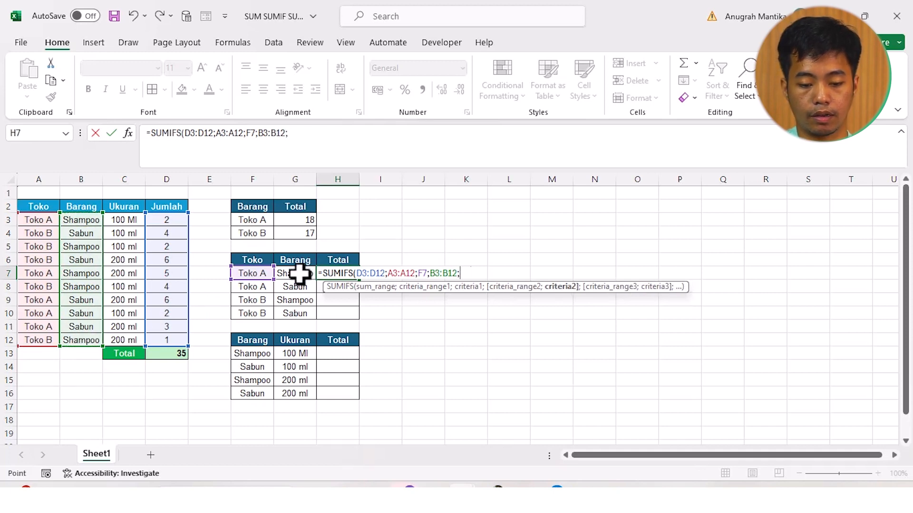
Make the ranges in the H7 formula absolute as $D$3:$D$12, $A$3:$A$12 and $B$3:$B$12, and complete the formula
{"action": "left_click", "coordinate": [366, 272]}
{"action": "key", "text": "F4"}
{"action": "left_click", "coordinate": [392, 272]}
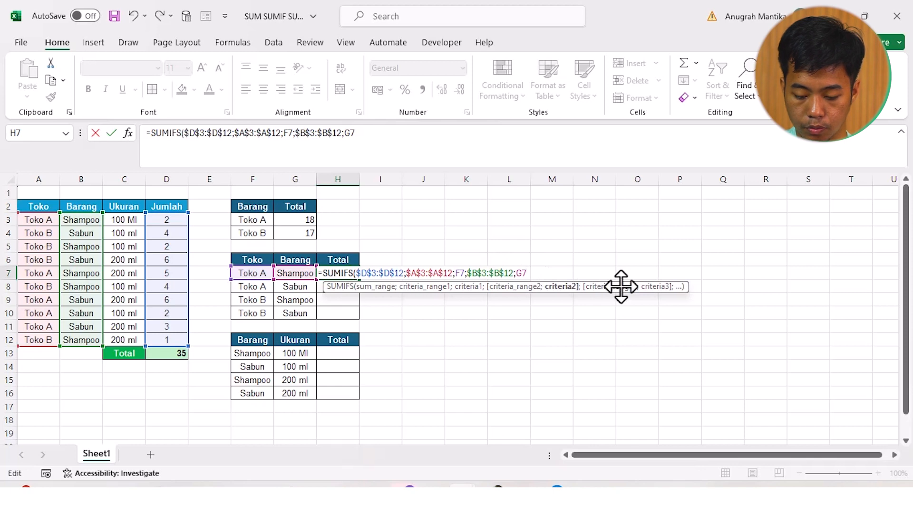
{"action": "type", "text": ")"}
{"action": "key", "text": "Return"}
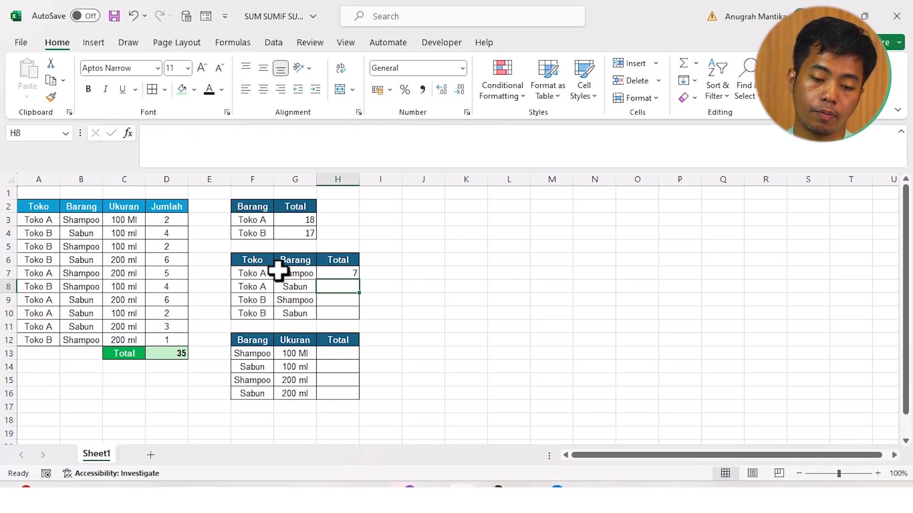
Fill the SUMIFS formula from H7 down to H10 for the remaining store and item combinations
{"action": "left_click", "coordinate": [351, 275]}
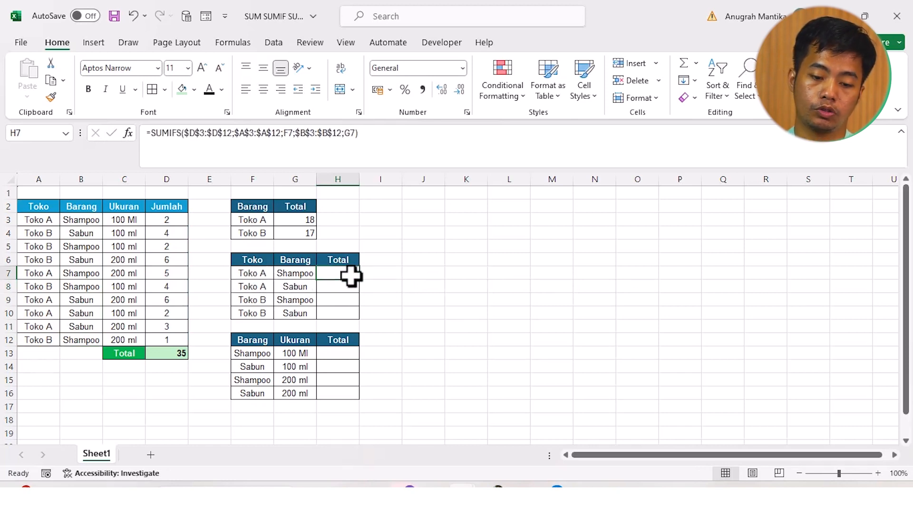
{"action": "left_click", "coordinate": [392, 287]}
{"action": "left_click", "coordinate": [350, 271]}
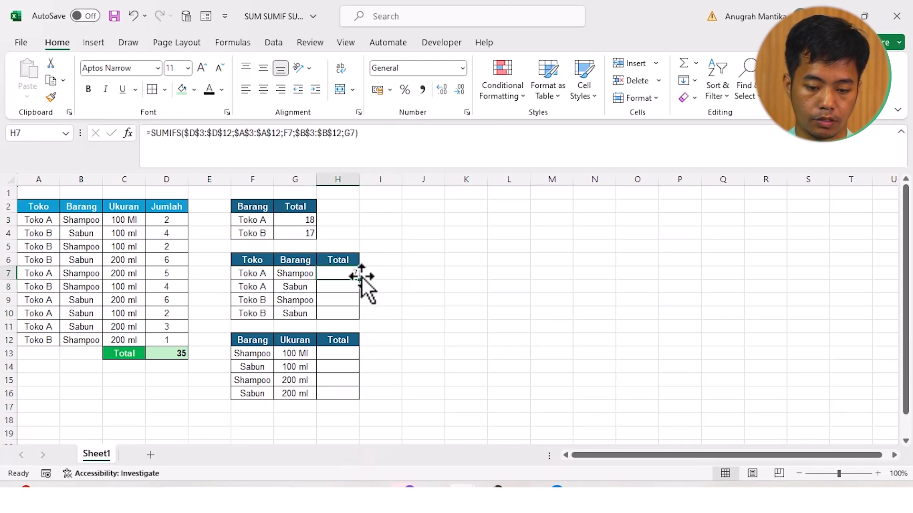
{"action": "left_click_drag", "start_coordinate": [359, 279], "coordinate": [355, 323]}
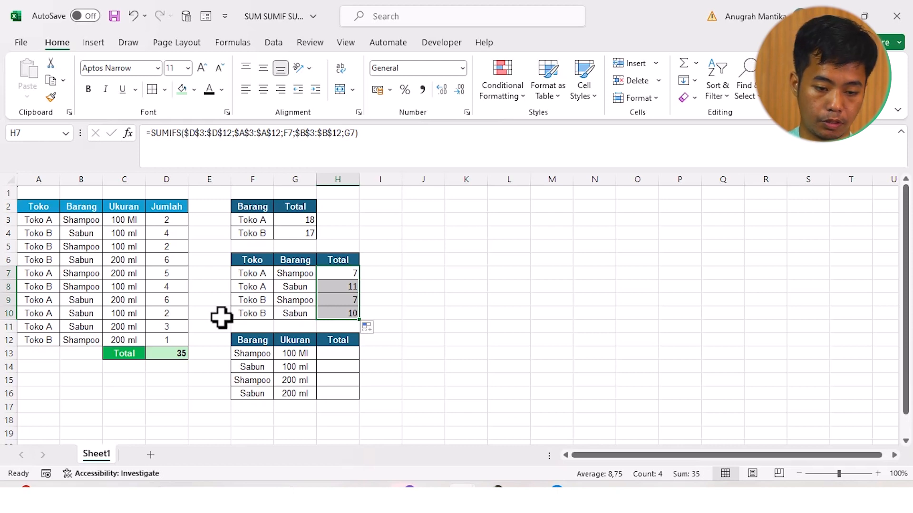
{"action": "left_click", "coordinate": [410, 313]}
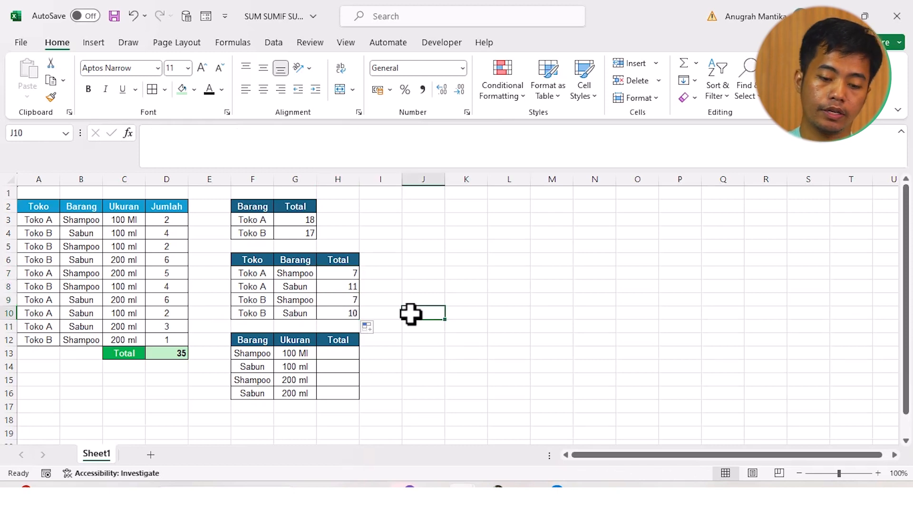
Begin a SUMIFS formula in H13 with D3:D12 as the sum range
{"action": "left_click", "coordinate": [339, 360]}
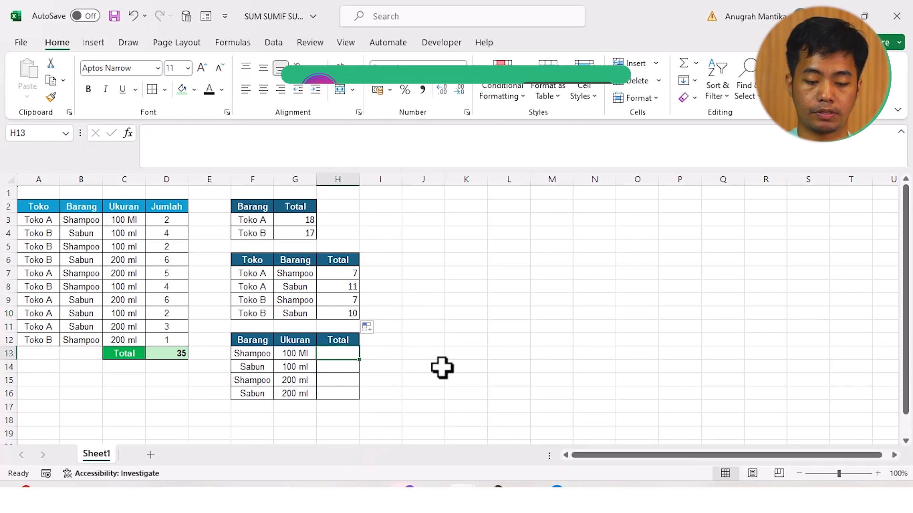
{"action": "type", "text": "="}
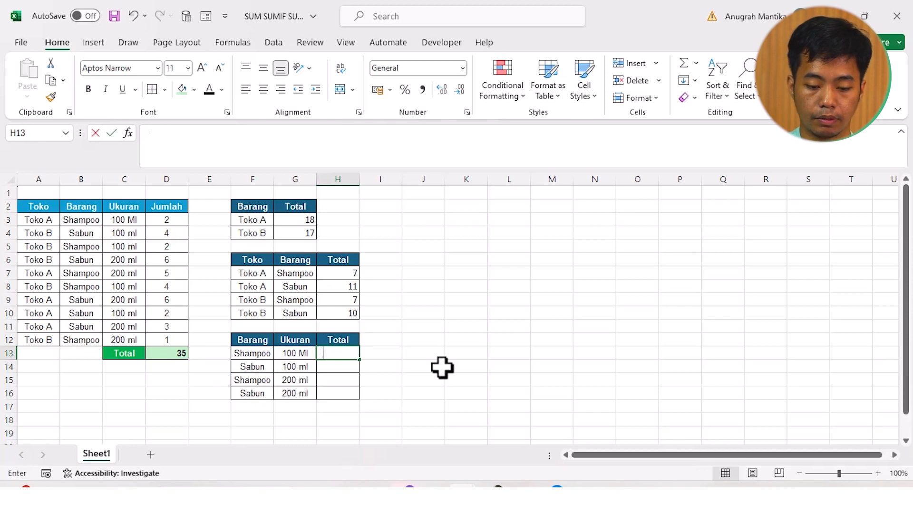
{"action": "type", "text": "sum"}
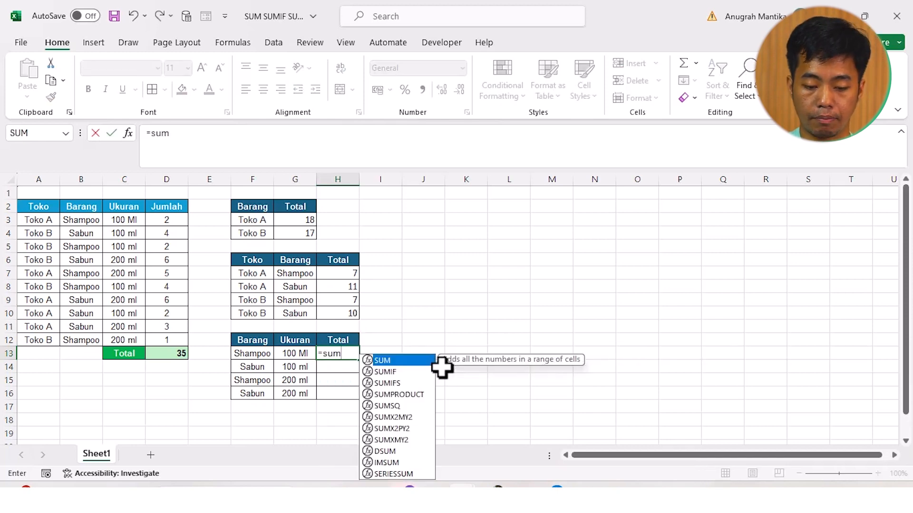
{"action": "type", "text": "ifs"}
{"action": "key", "text": "Tab"}
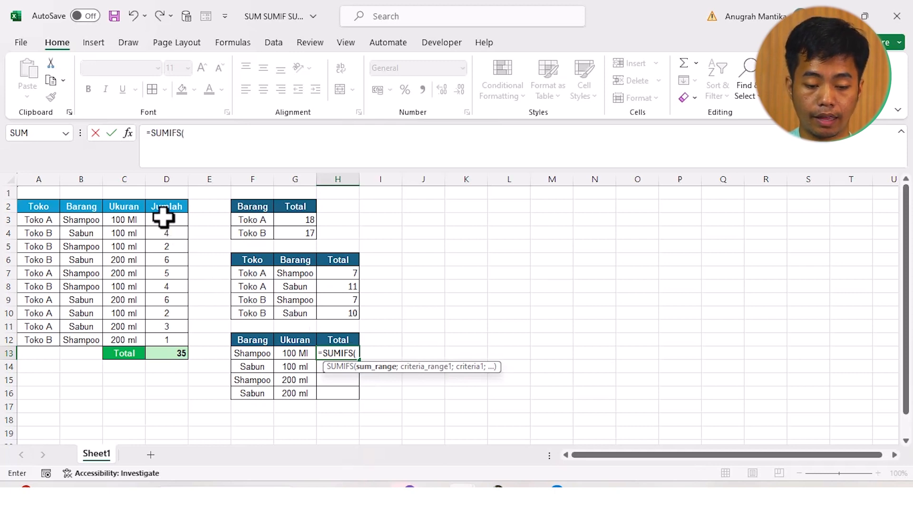
{"action": "left_click_drag", "start_coordinate": [163, 217], "coordinate": [166, 340]}
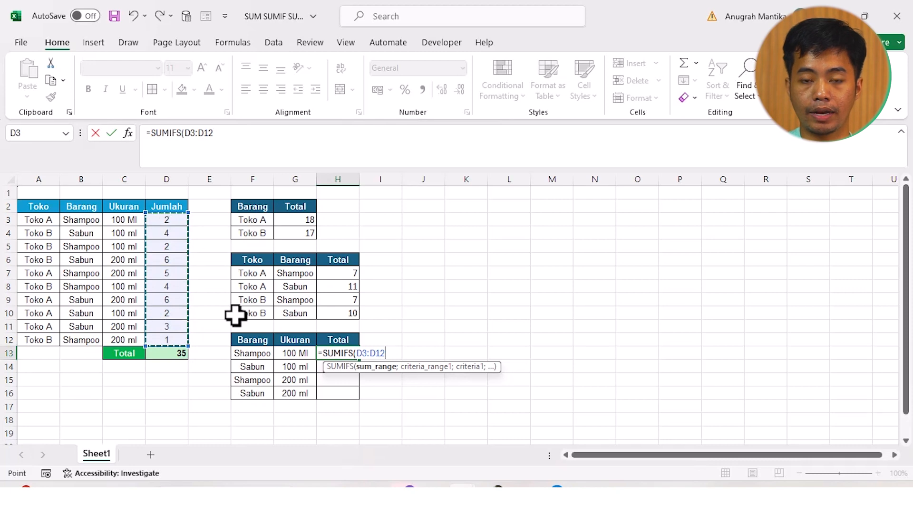
{"action": "type", "text": ";"}
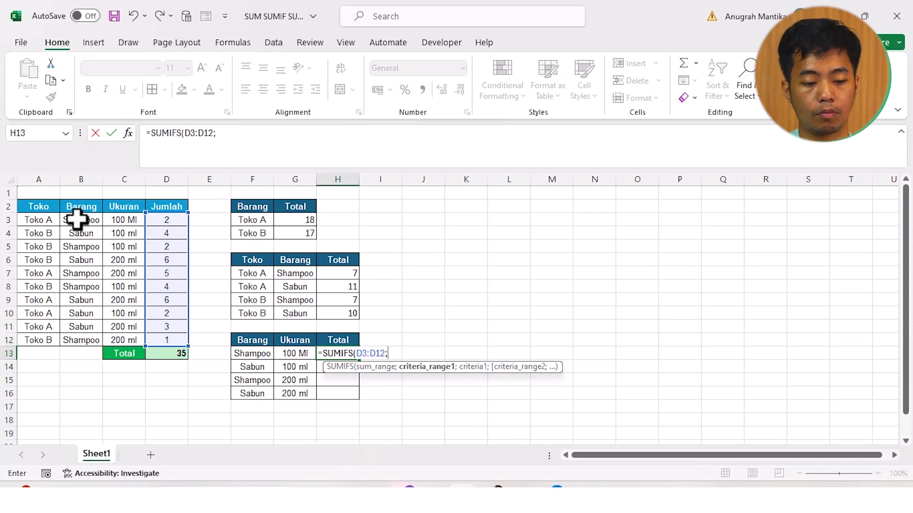
Add the Barang range B3:B12 with F13 as the first criterion in the H13 formula
{"action": "left_click_drag", "start_coordinate": [70, 219], "coordinate": [87, 340]}
{"action": "type", "text": ";"}
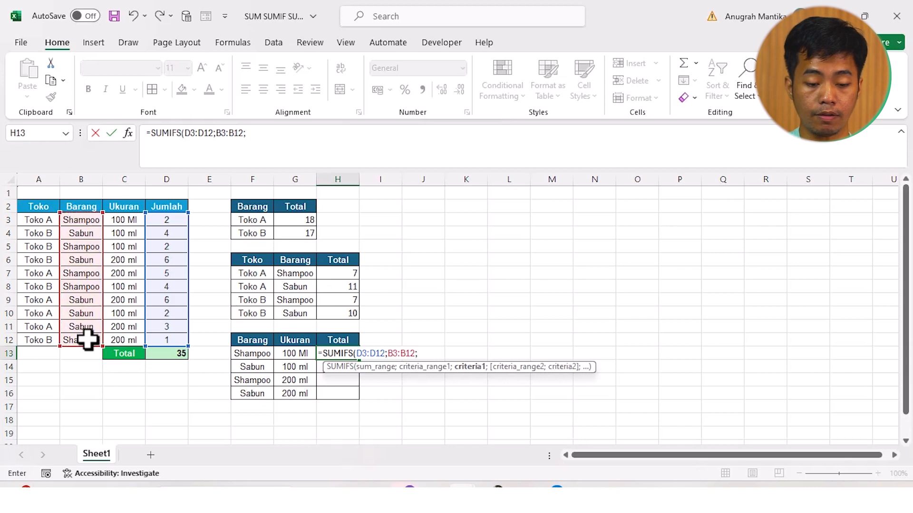
{"action": "left_click", "coordinate": [247, 354]}
{"action": "type", "text": ";"}
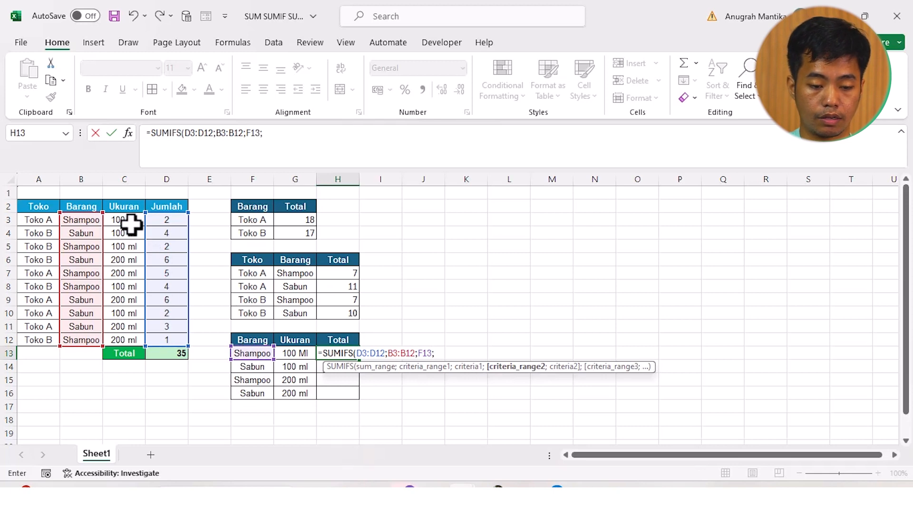
Complete the H13 formula with the absolute Ukuran range $C$3:$C$12 and G13 as the second criterion
{"action": "left_click_drag", "start_coordinate": [127, 221], "coordinate": [134, 341]}
{"action": "key", "text": "F4"}
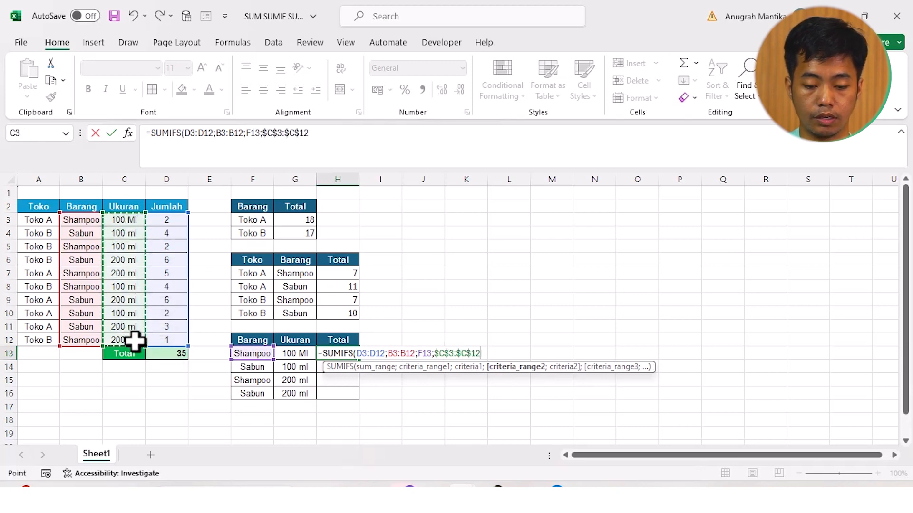
{"action": "type", "text": ";"}
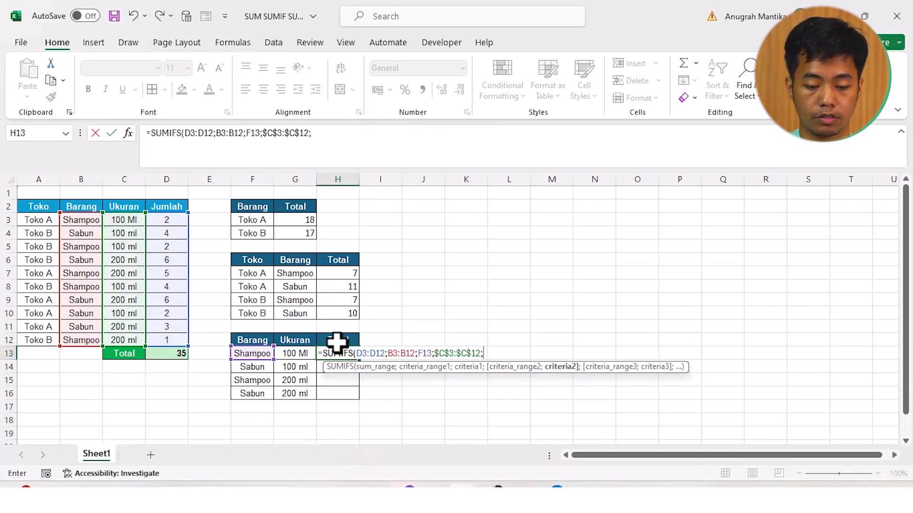
{"action": "left_click", "coordinate": [294, 353]}
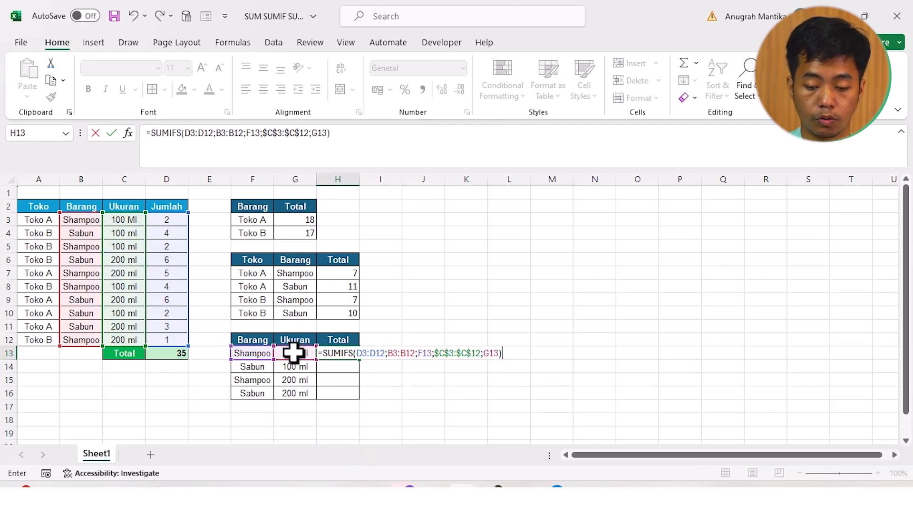
{"action": "key", "text": "Return"}
Make the sum range and first criteria range in the H13 formula absolute as $D$3:$D$12 and $B$3:$B$12
{"action": "left_click", "coordinate": [349, 352]}
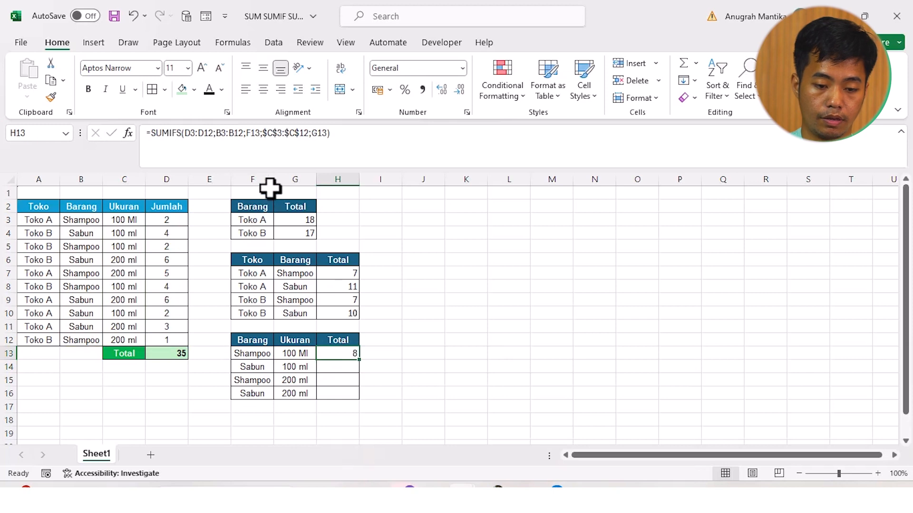
{"action": "left_click", "coordinate": [198, 135]}
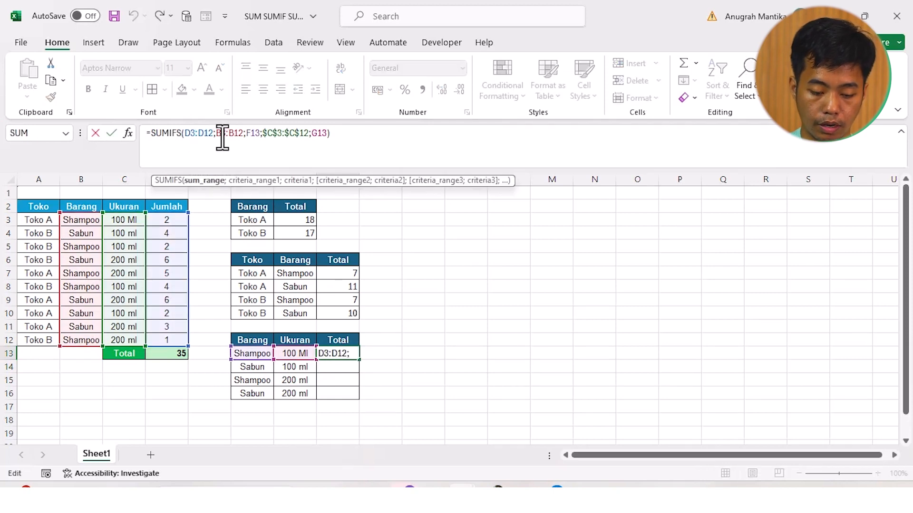
{"action": "key", "text": "F4"}
{"action": "left_click", "coordinate": [213, 134]}
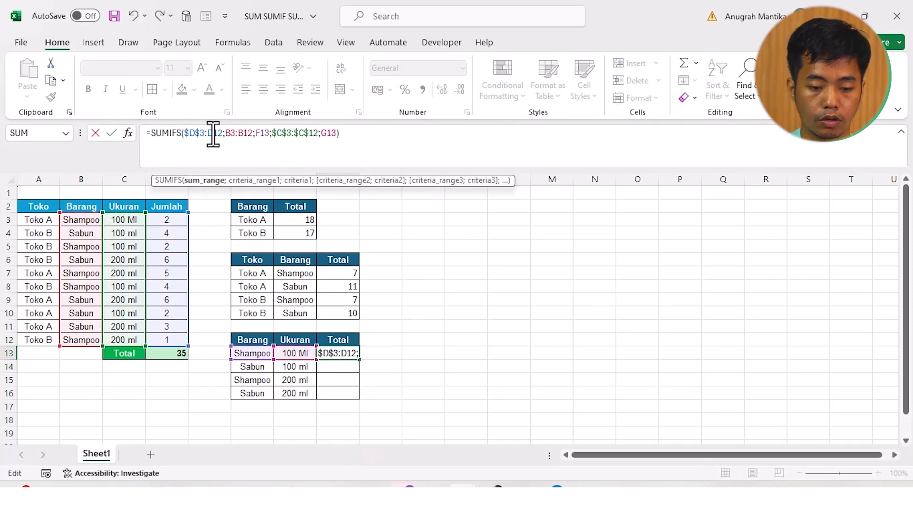
{"action": "key", "text": "F4"}
{"action": "left_click", "coordinate": [241, 134]}
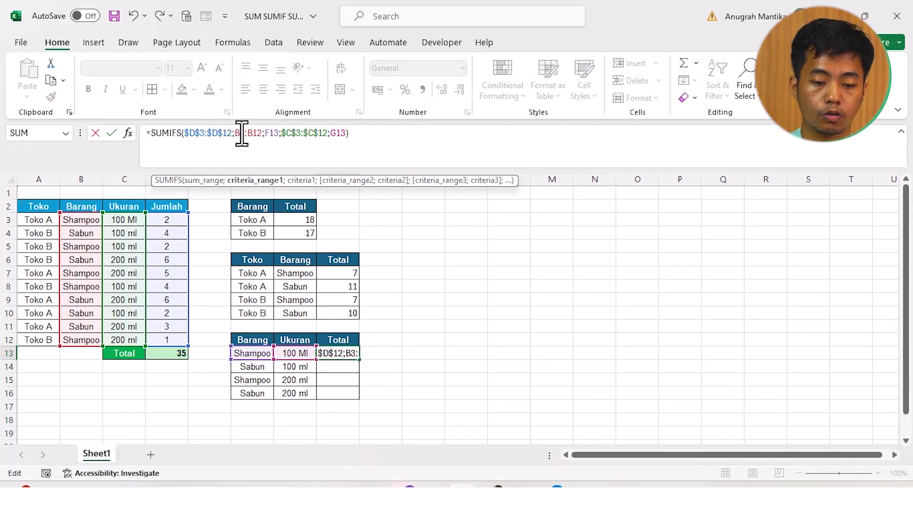
{"action": "key", "text": "F4"}
{"action": "left_click", "coordinate": [261, 134]}
{"action": "key", "text": "F4"}
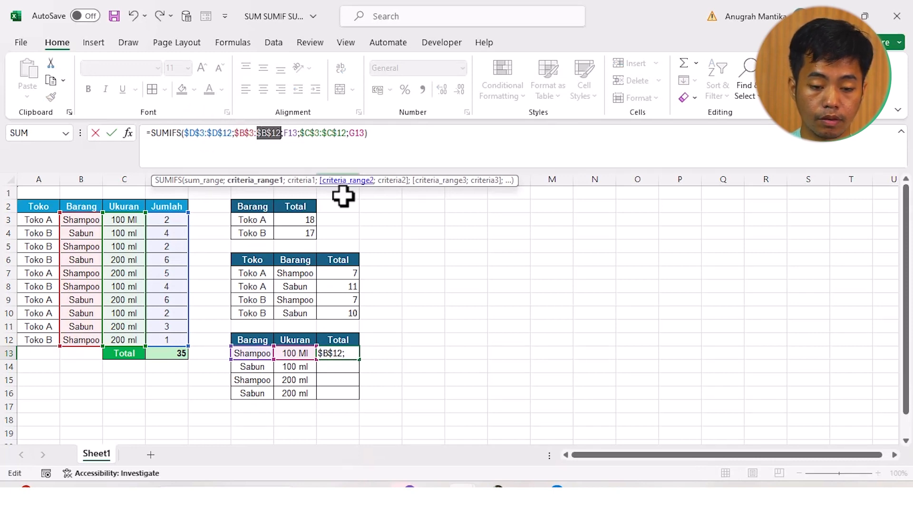
{"action": "key", "text": "Return"}
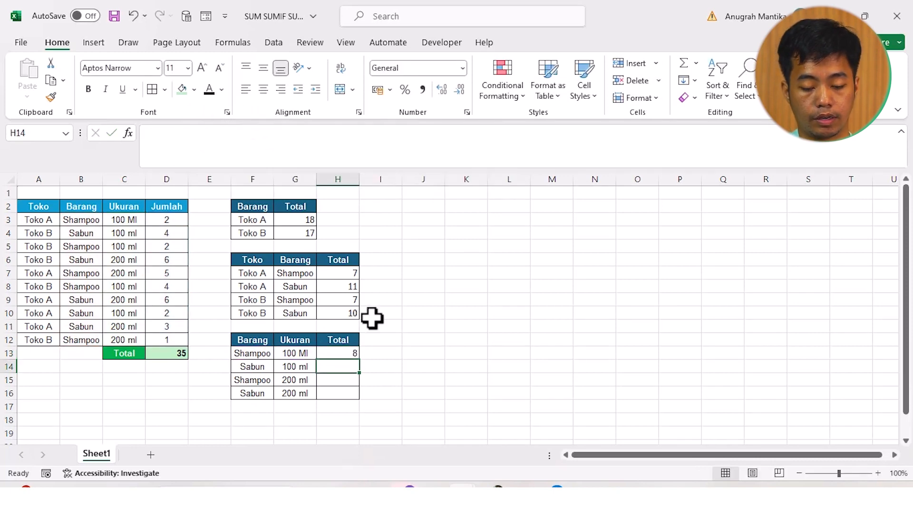
Fill the SUMIFS formula from H13 down to H16 for the remaining item and size combinations
{"action": "left_click", "coordinate": [342, 351]}
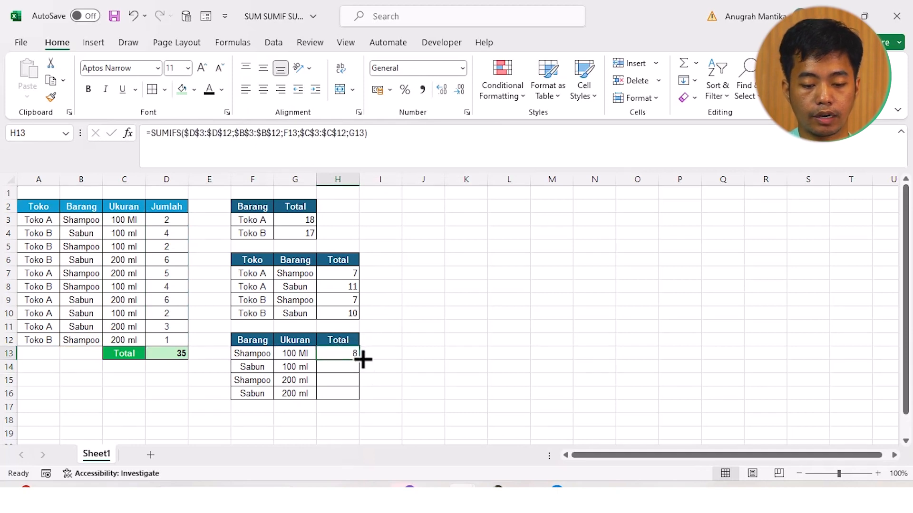
{"action": "left_click_drag", "start_coordinate": [363, 360], "coordinate": [368, 398]}
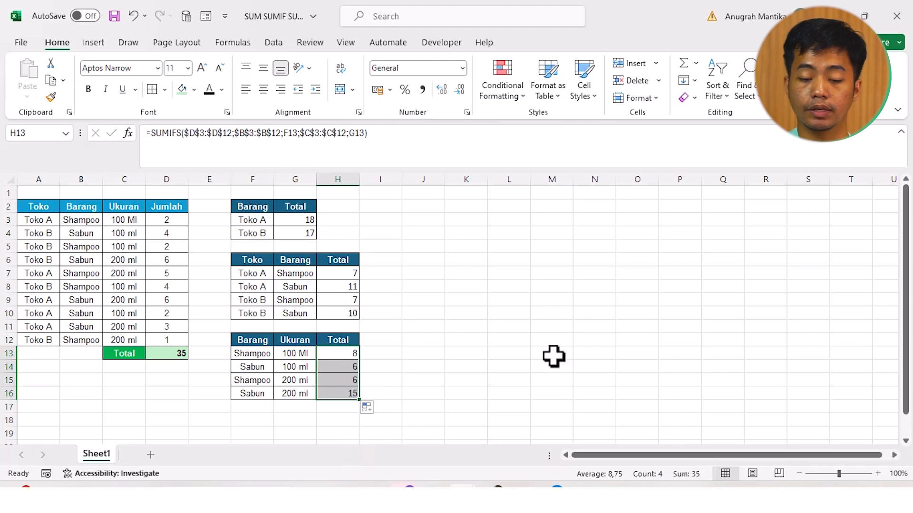
Review the SUM formula in D13 and the Toko A criterion in F3 of the per-store total table
{"action": "left_click", "coordinate": [493, 297]}
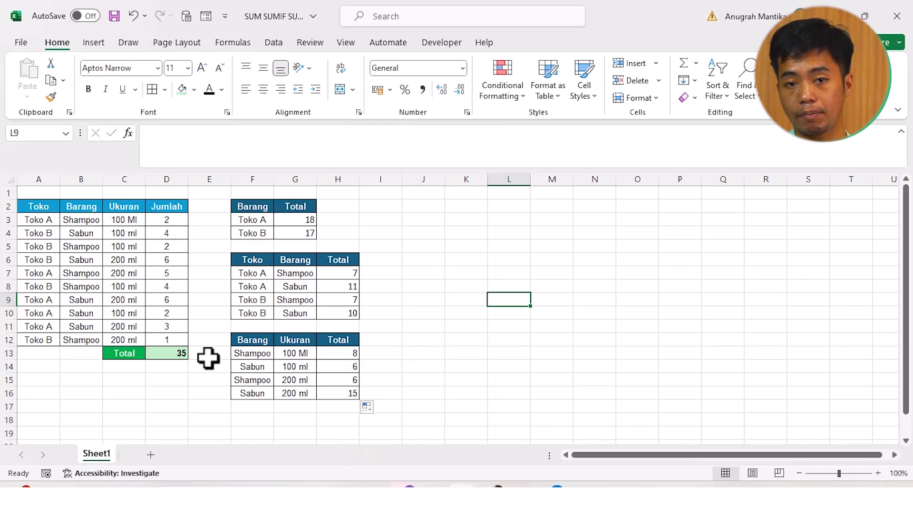
{"action": "left_click", "coordinate": [175, 355]}
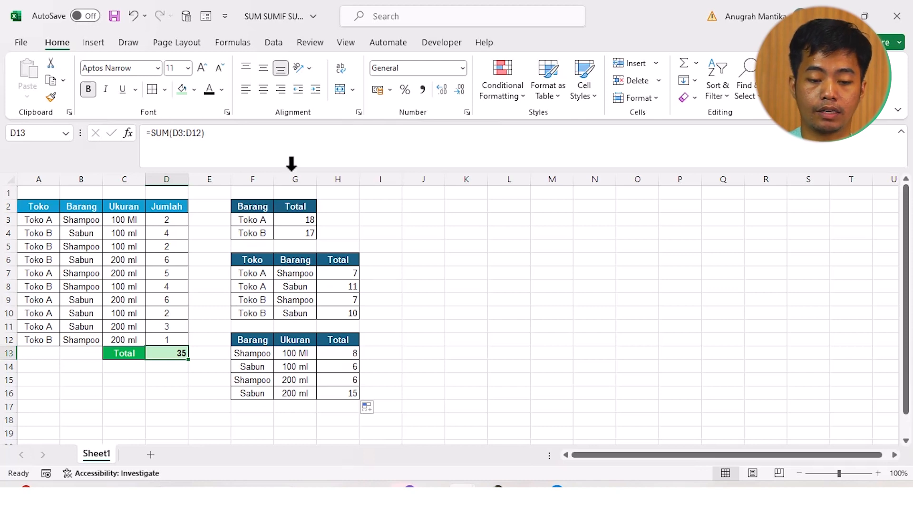
{"action": "left_click", "coordinate": [263, 220]}
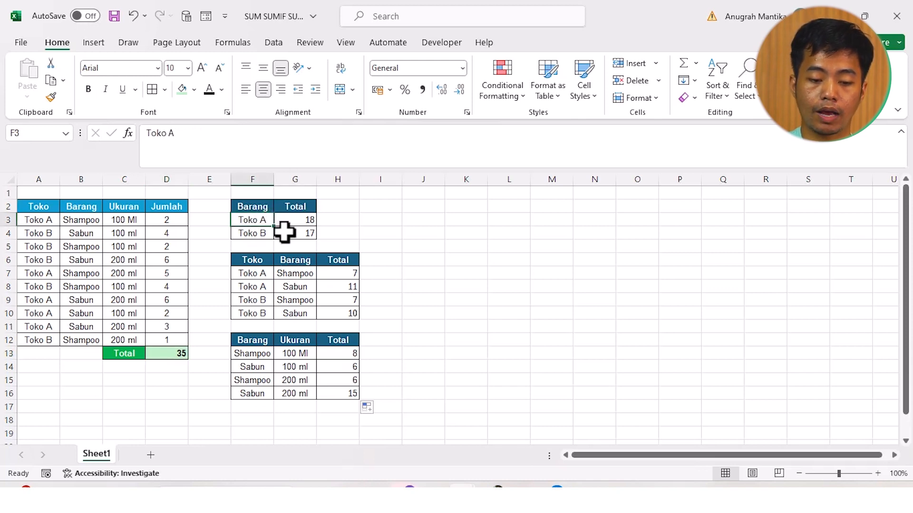
{"action": "left_click", "coordinate": [368, 251]}
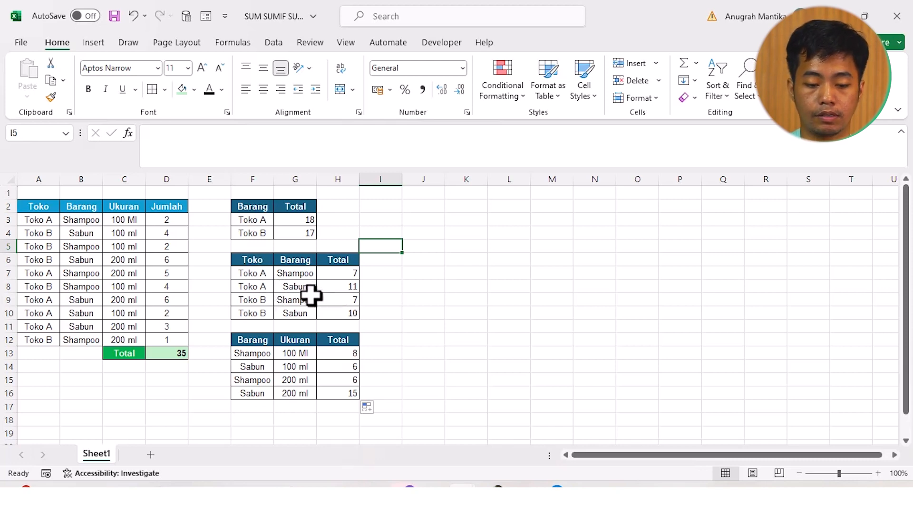
Examine the SUMIFS formulas in H7 and H13 together with their criteria cells F7, G7, F13 and G13
{"action": "left_click", "coordinate": [254, 273]}
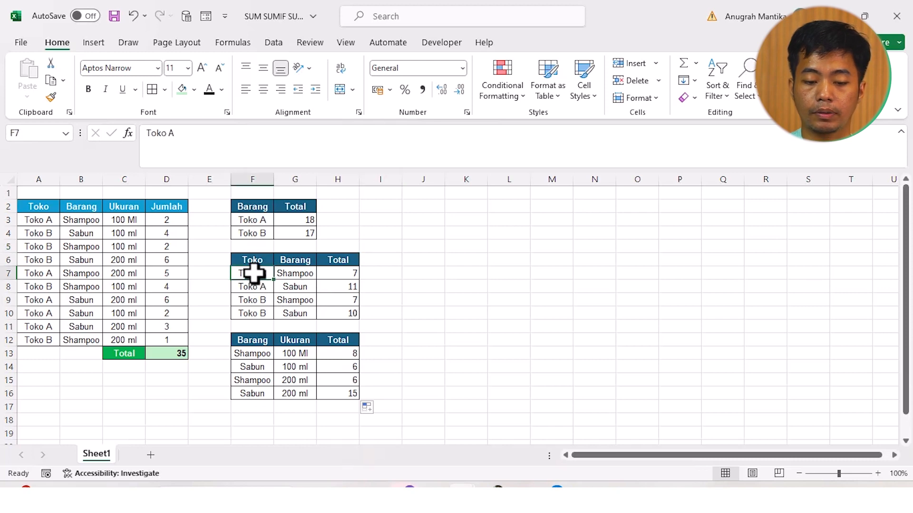
{"action": "left_click", "coordinate": [292, 272]}
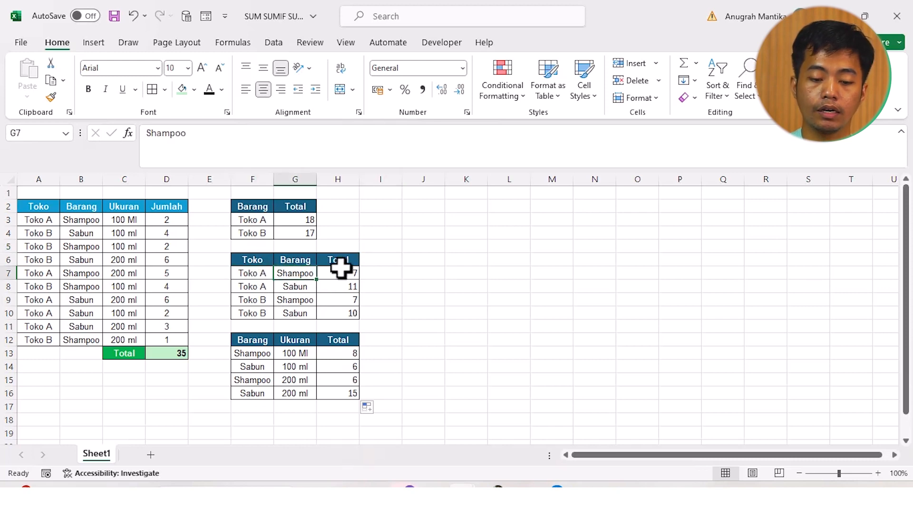
{"action": "left_click", "coordinate": [341, 268]}
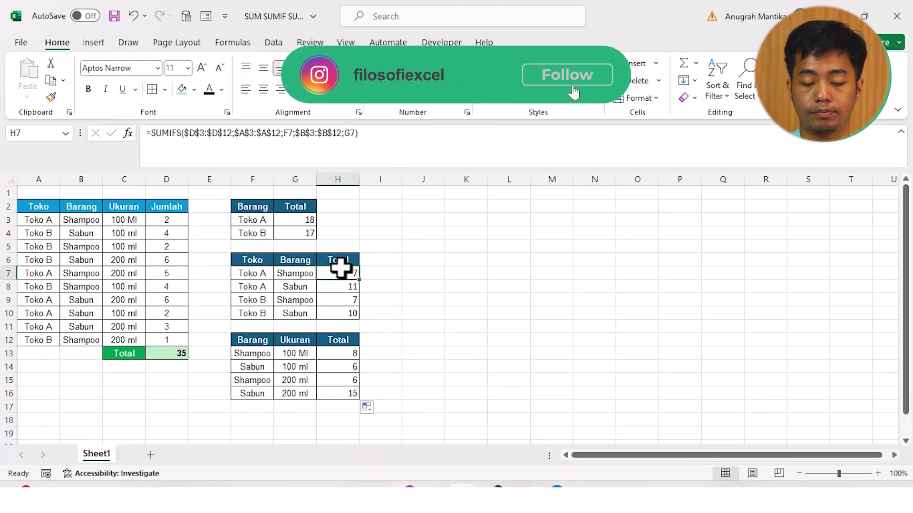
{"action": "scroll", "coordinate": [384, 339], "scroll_direction": "down", "scroll_amount": 1}
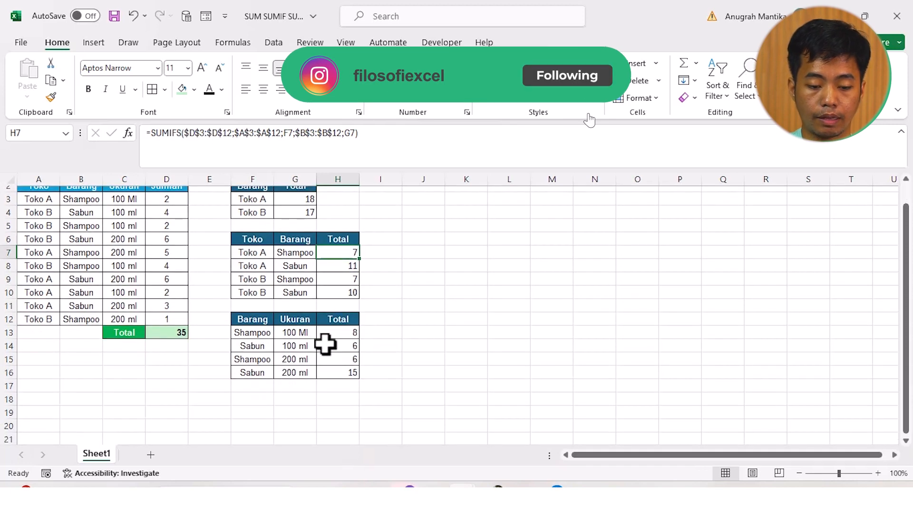
{"action": "left_click", "coordinate": [291, 342]}
{"action": "left_click", "coordinate": [265, 336]}
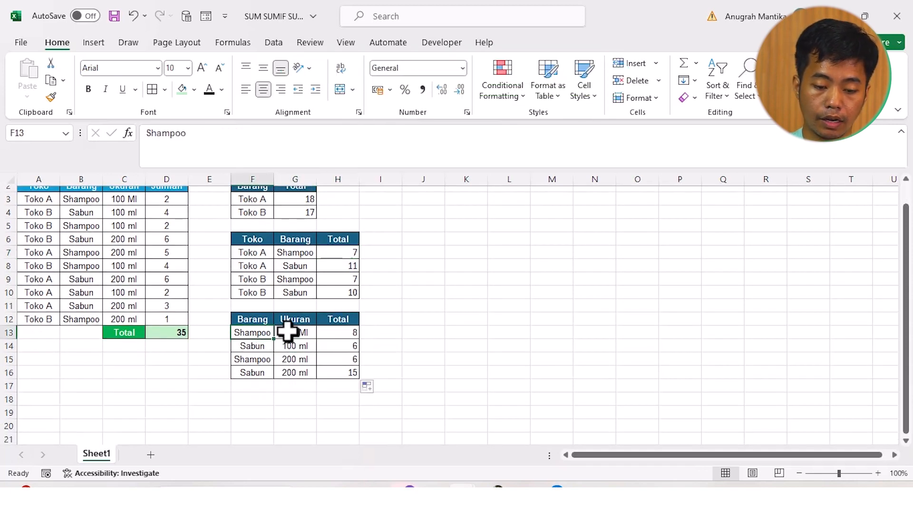
{"action": "left_click", "coordinate": [285, 333]}
{"action": "left_click", "coordinate": [332, 337]}
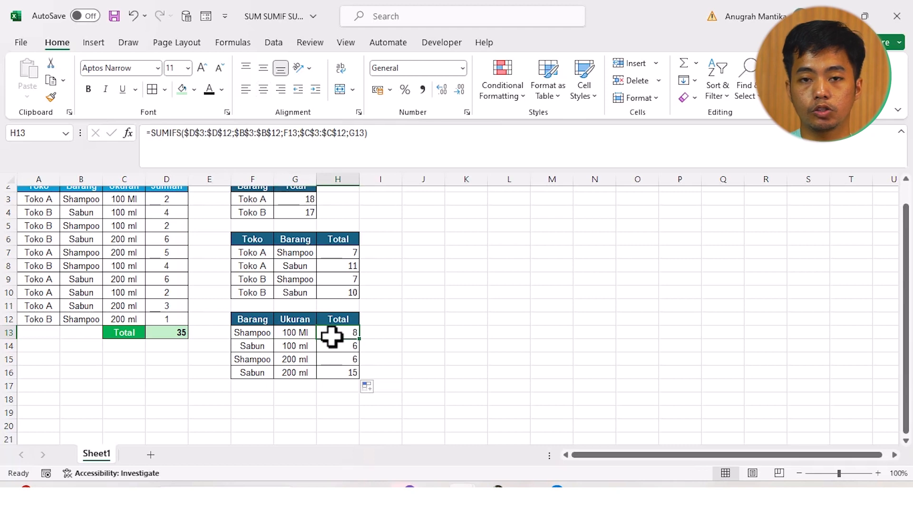
{"action": "scroll", "coordinate": [309, 333], "scroll_direction": "up", "scroll_amount": 1}
{"action": "left_click", "coordinate": [385, 326]}
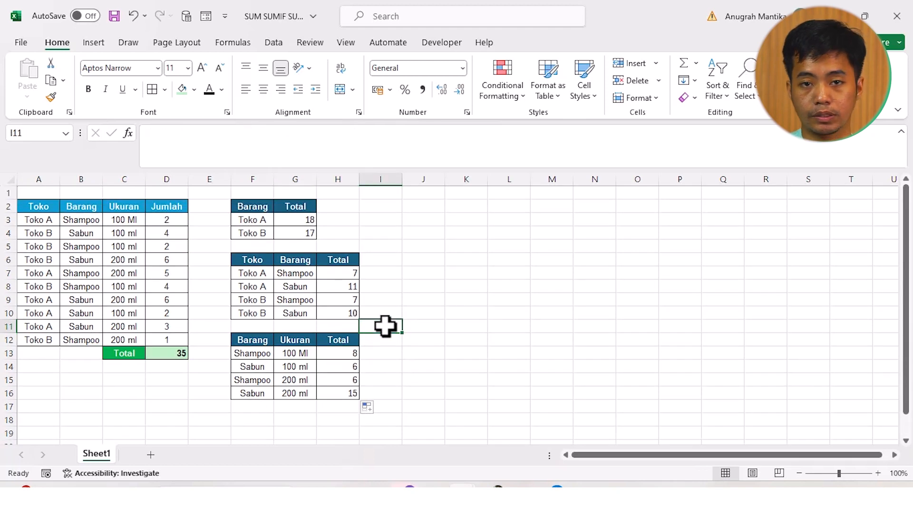